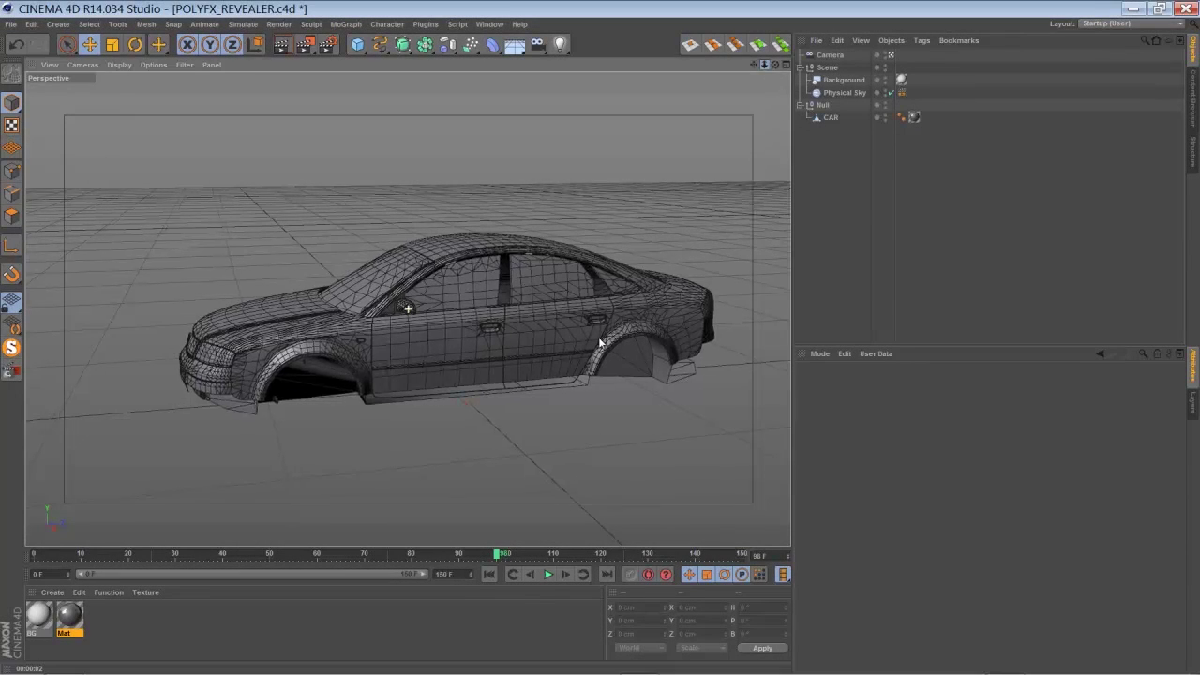
Dolly the camera out and render a shaded viewport preview of the whole car.
scroll(601, 343, down, 2)
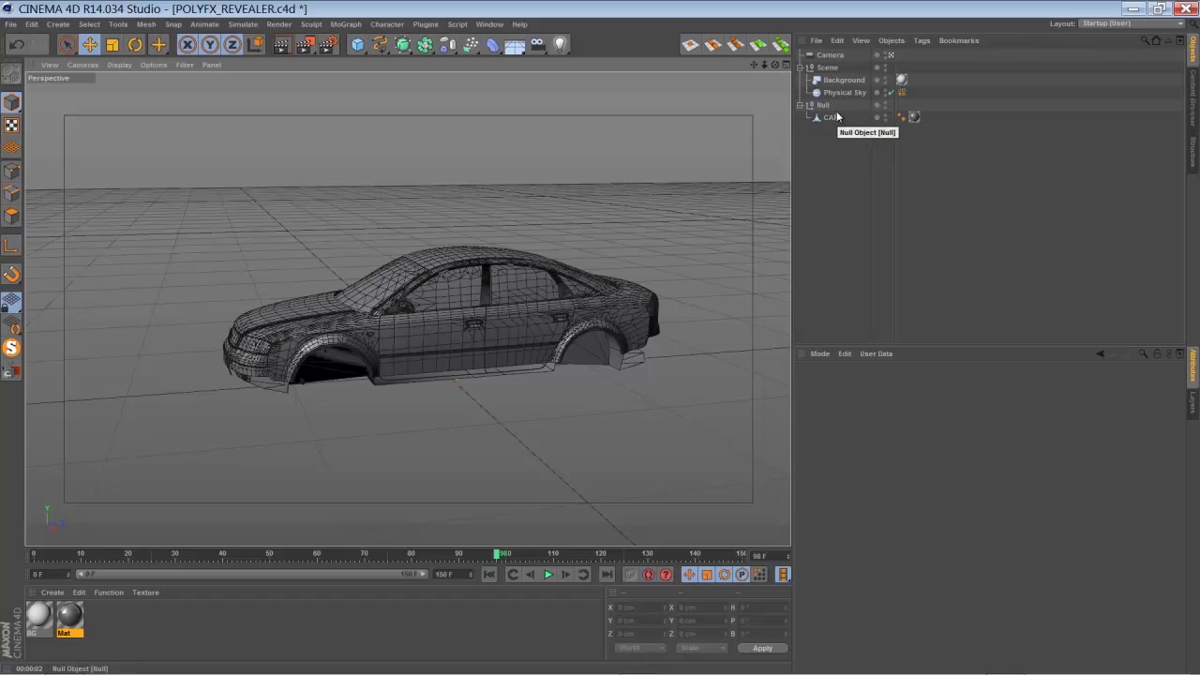
click(272, 44)
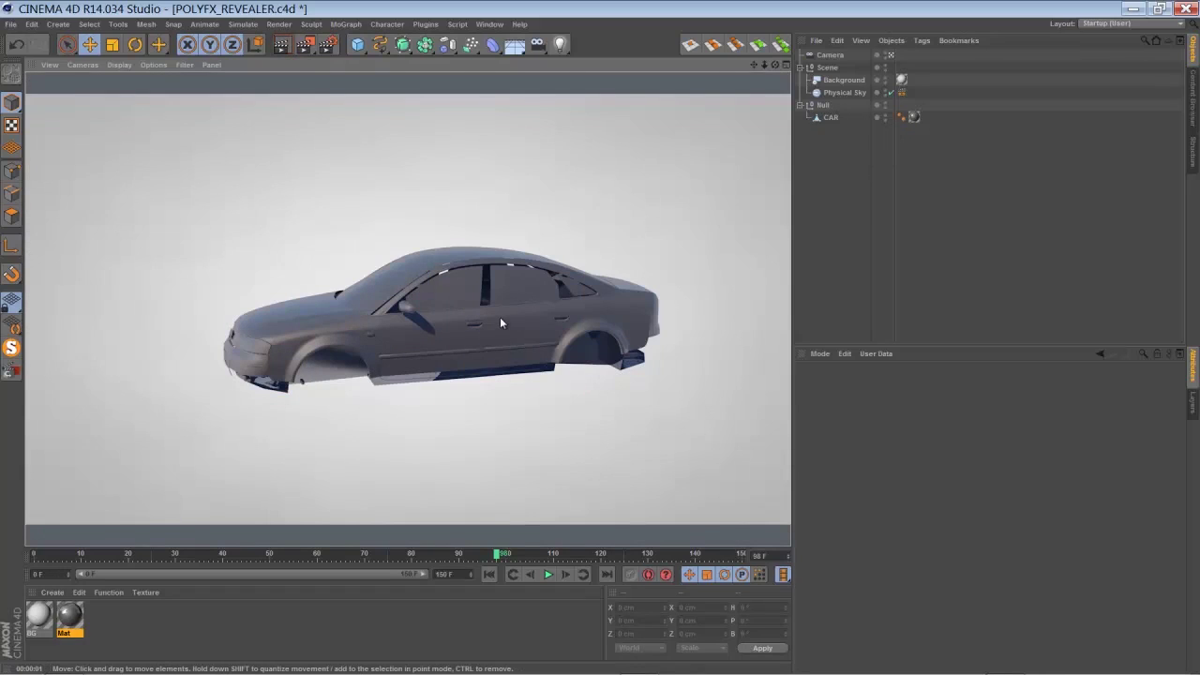
click(831, 118)
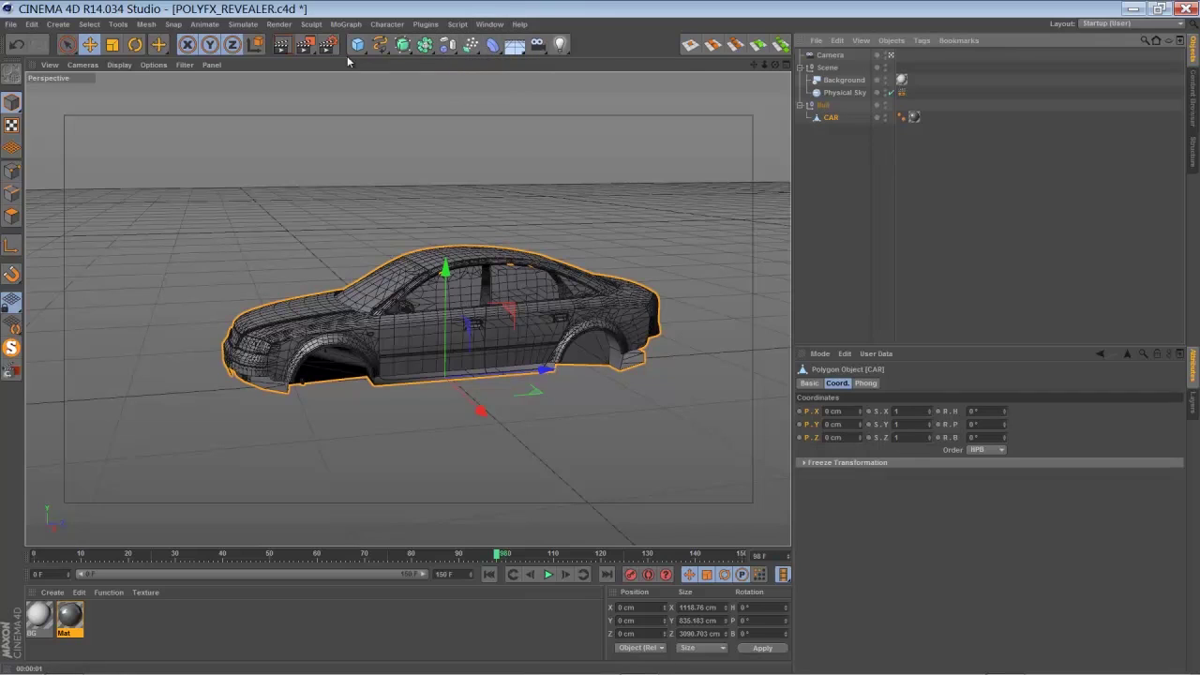
Add a PolyFX object inside the Null group beside CAR and show its empty effectors list.
click(347, 25)
mouse_move(361, 46)
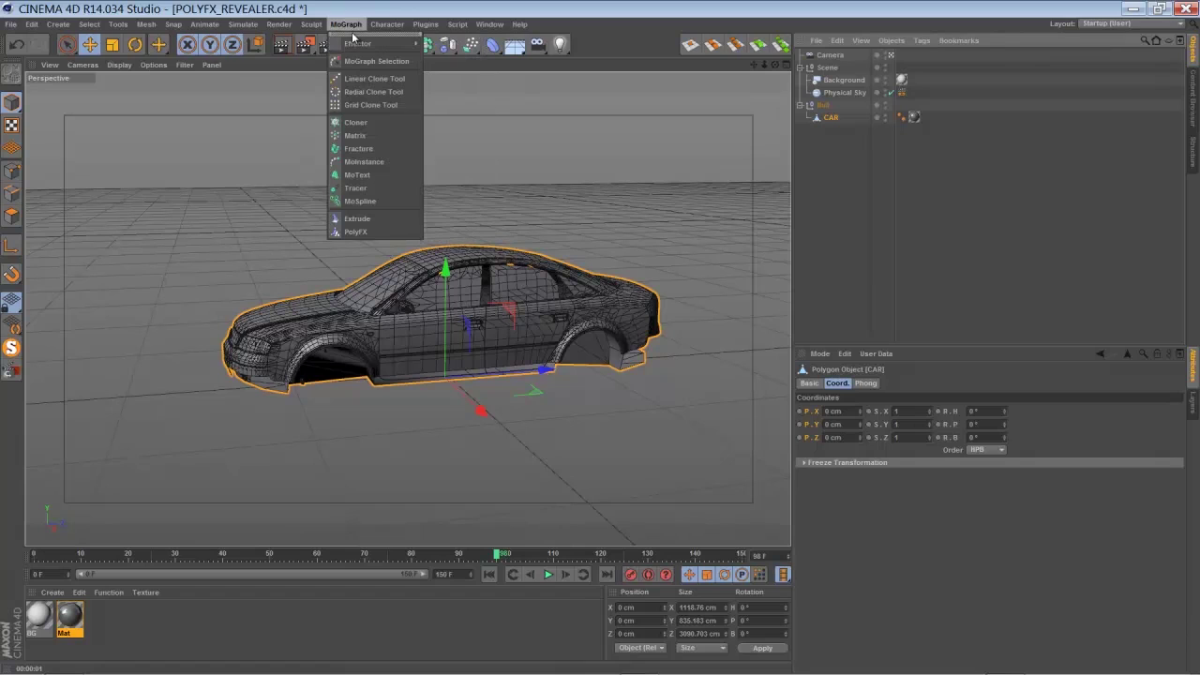
click(366, 231)
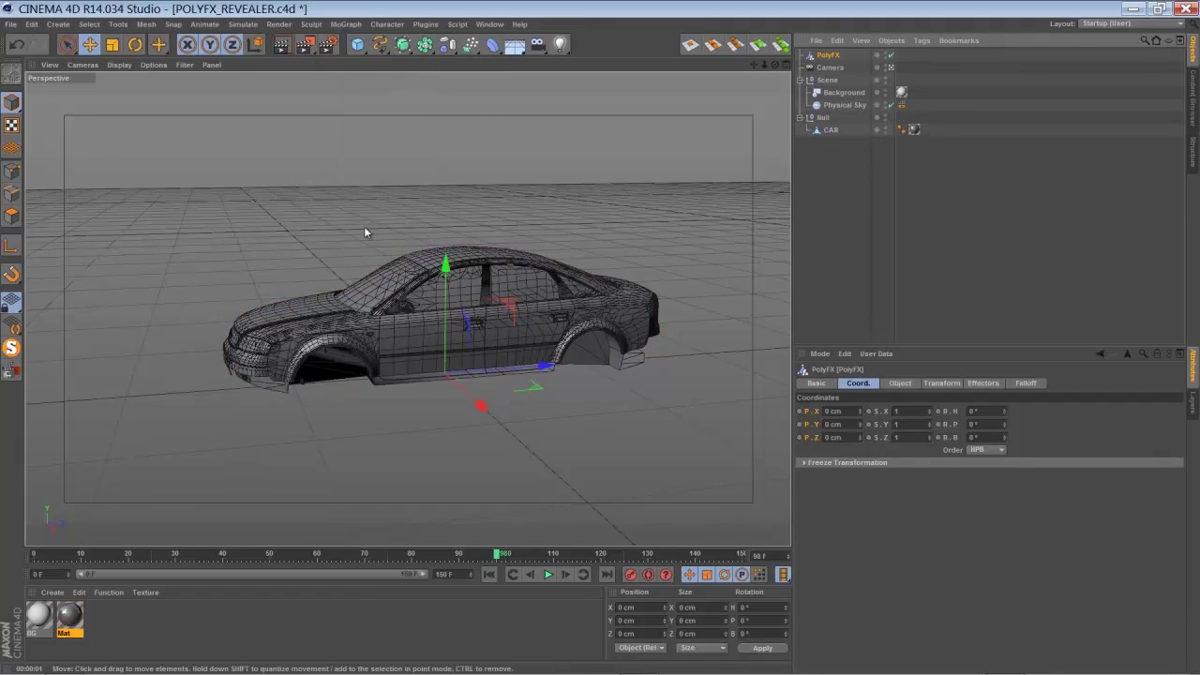
drag(821, 57, 823, 122)
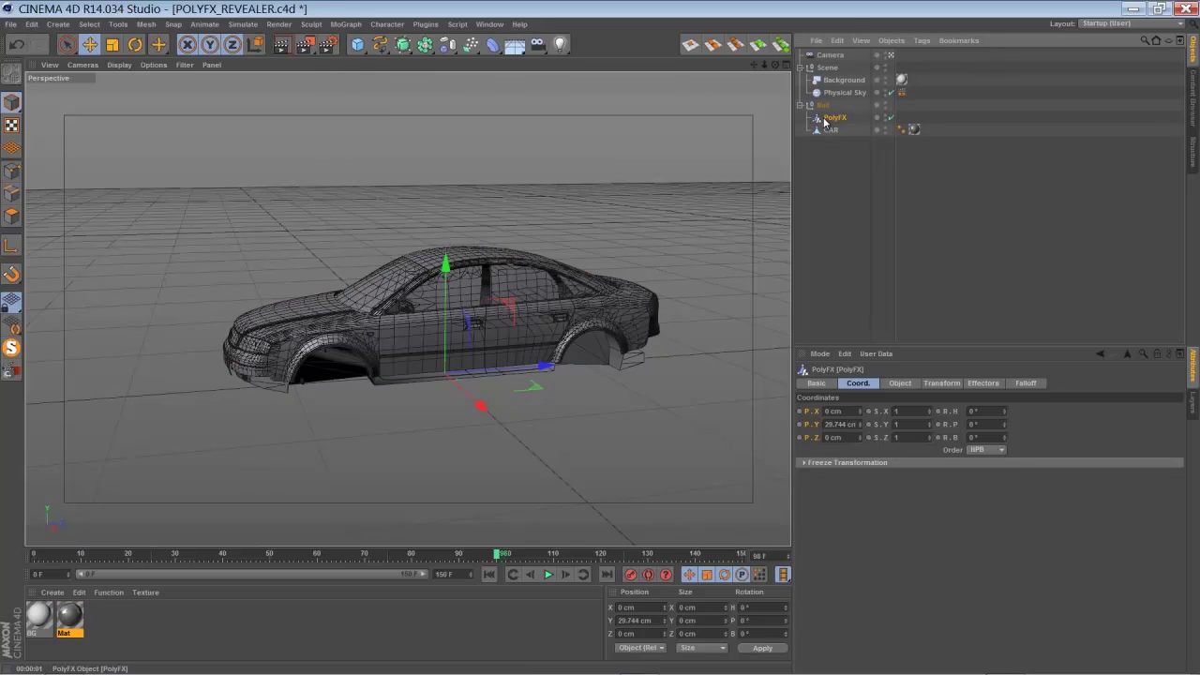
click(832, 131)
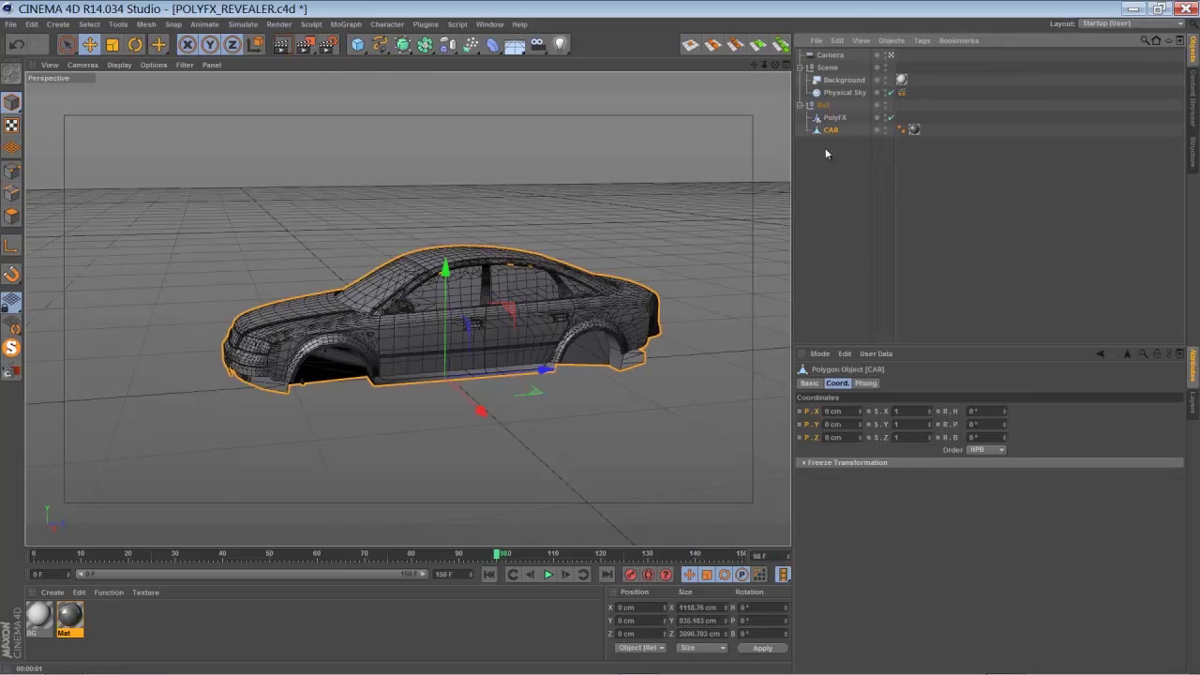
click(834, 118)
click(973, 384)
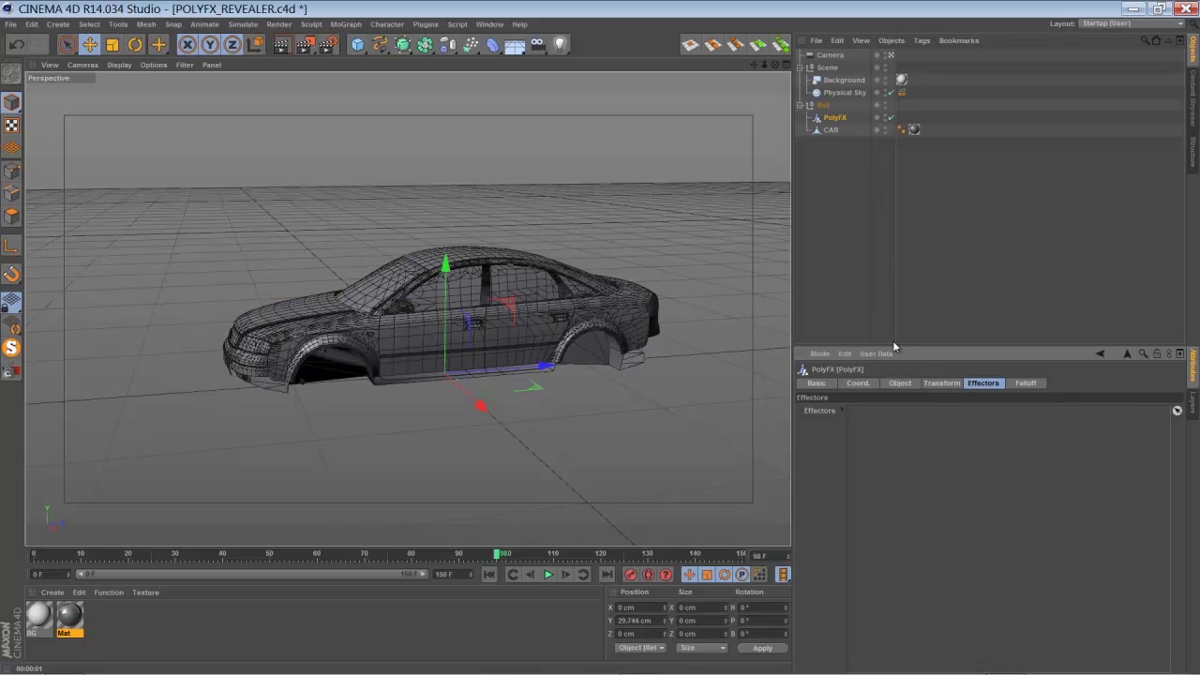
Add a Plain effector below CAR and link it into PolyFX's effectors, lifting polygons 100 cm.
click(447, 52)
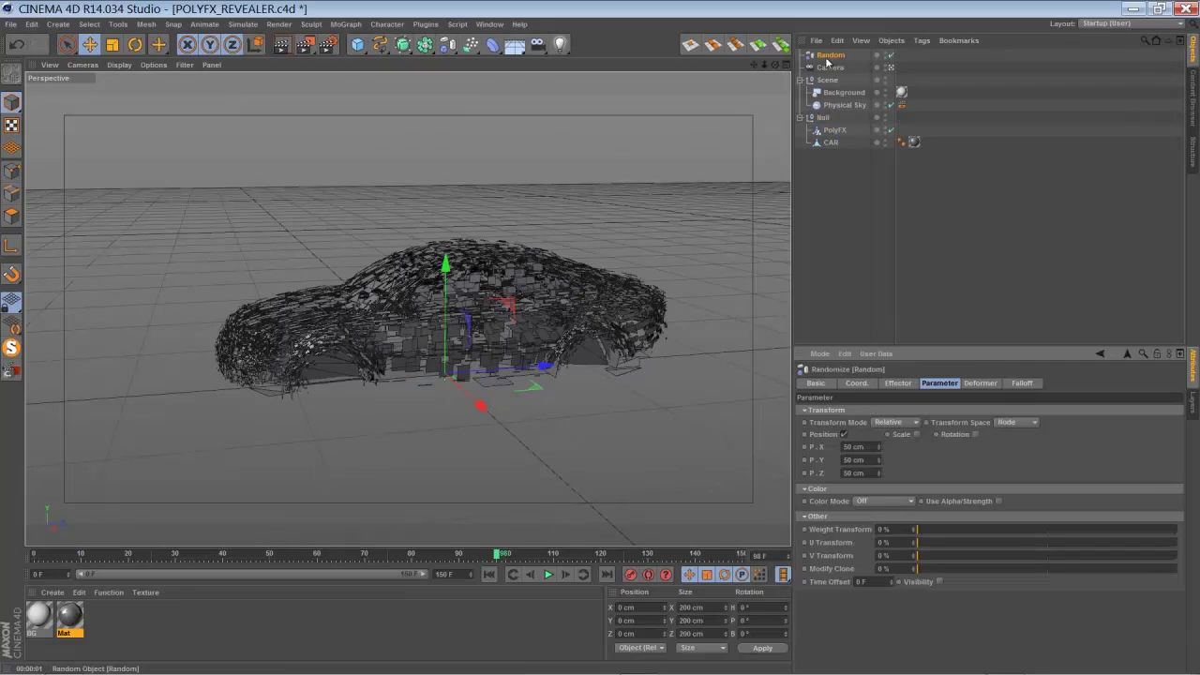
key(Delete)
drag(447, 44, 708, 62)
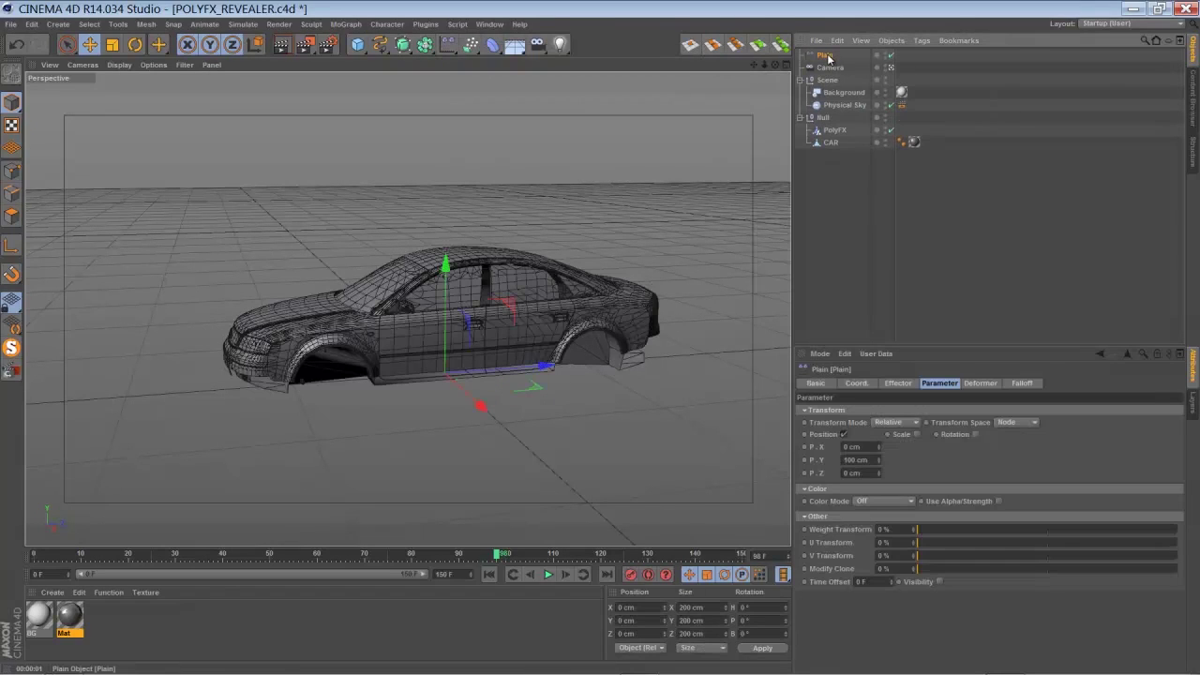
drag(828, 58, 827, 146)
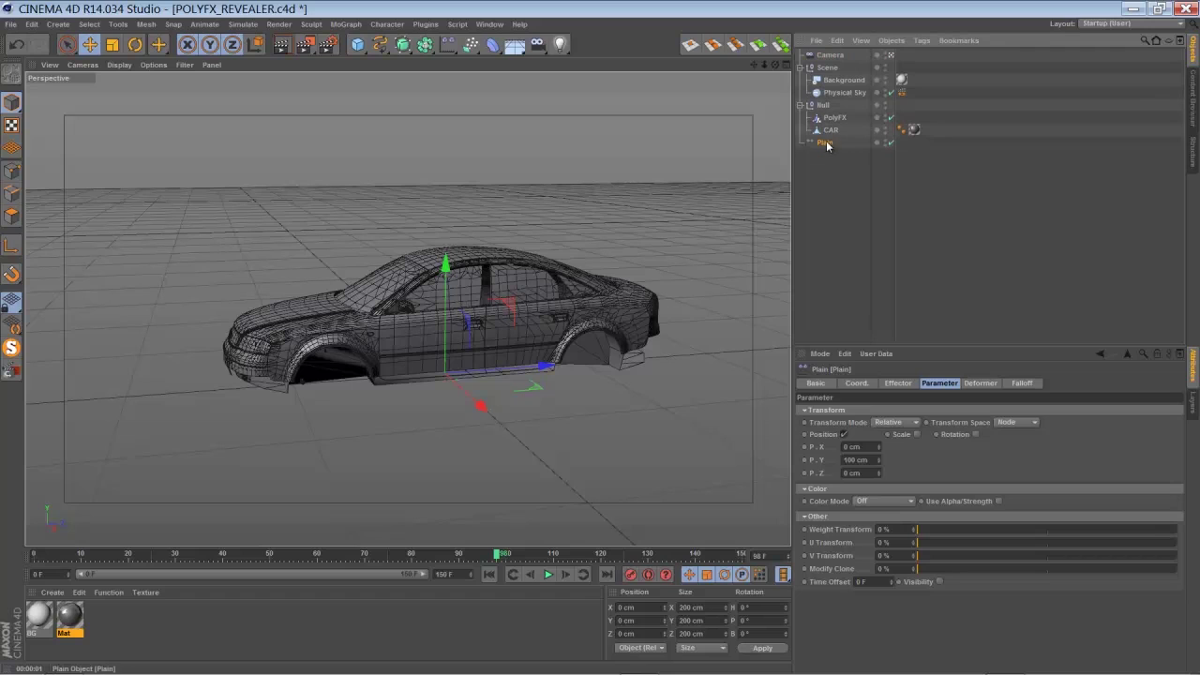
click(835, 117)
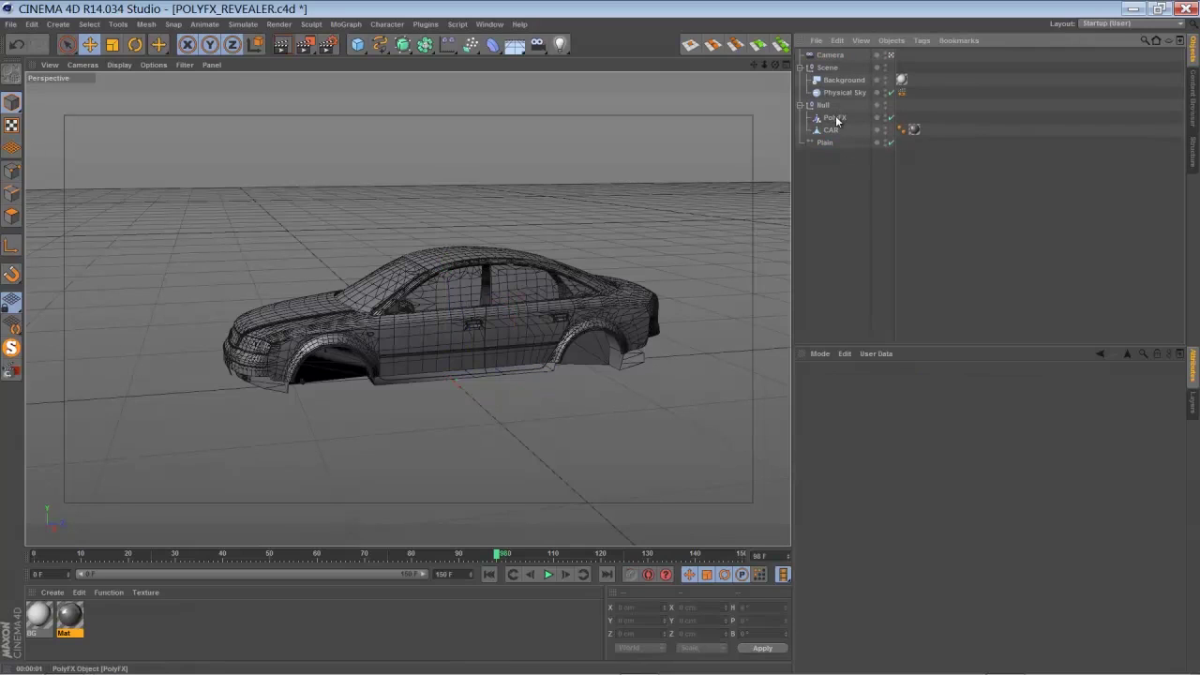
drag(827, 145, 889, 447)
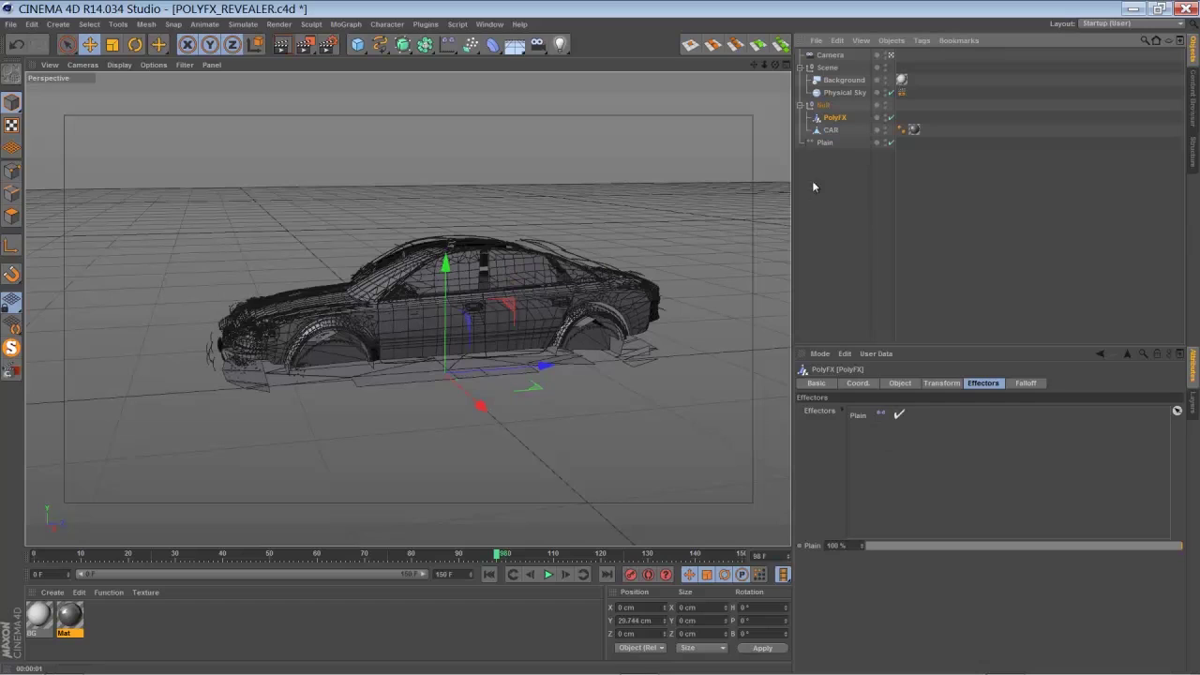
click(825, 142)
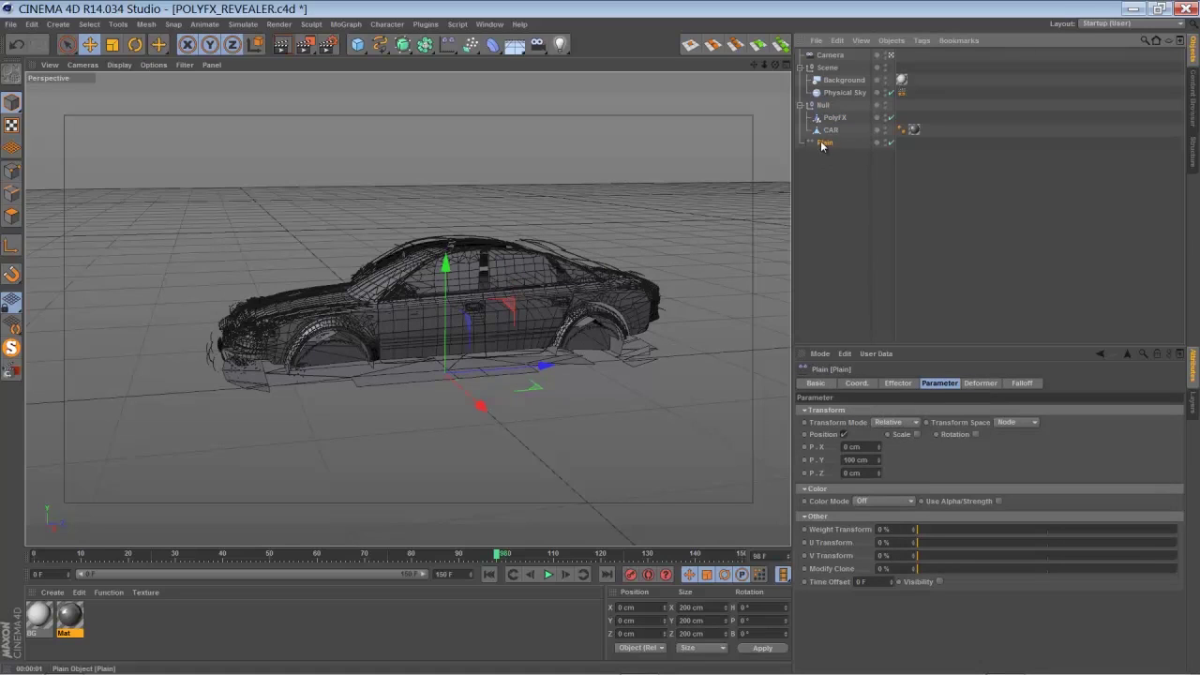
Give Plain a Linear falloff oriented -Z with Size Z 1316 cm, positioned along the car.
click(1013, 383)
click(885, 411)
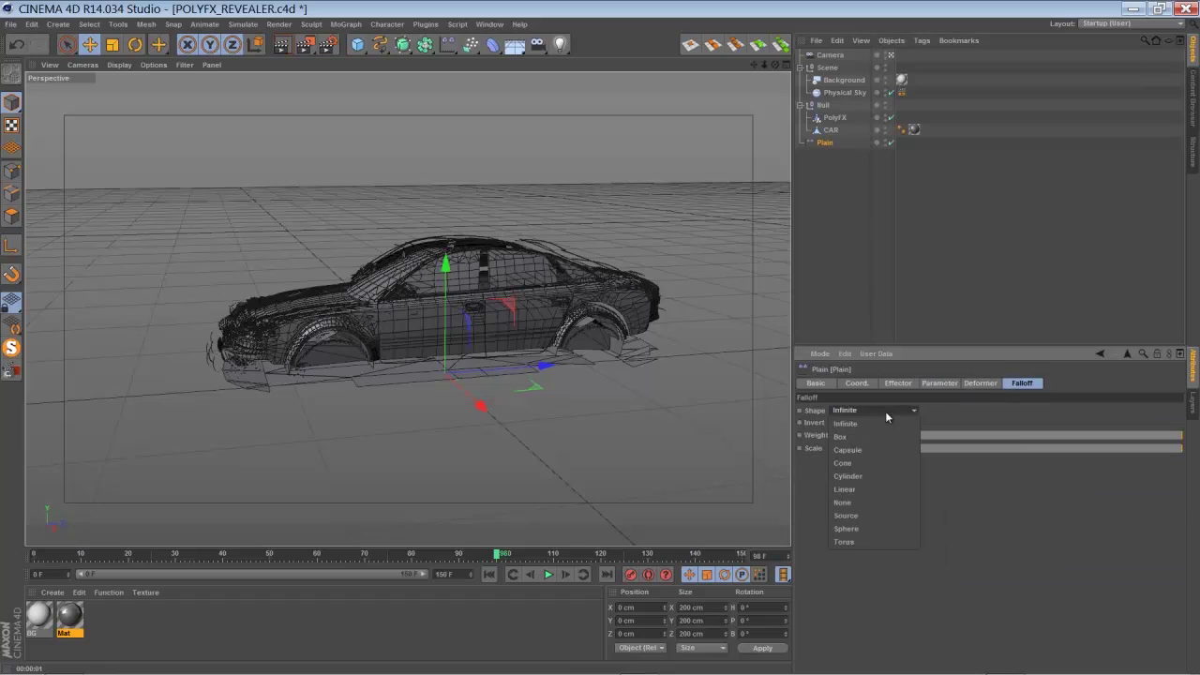
click(876, 484)
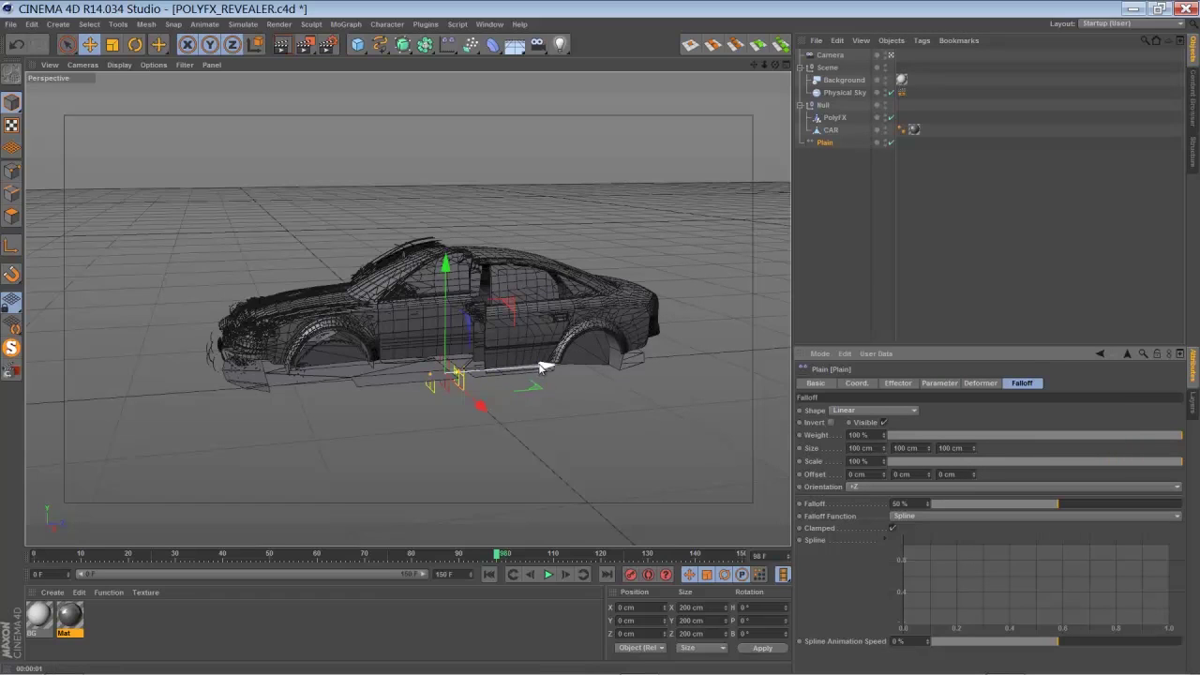
drag(541, 367, 553, 466)
click(865, 488)
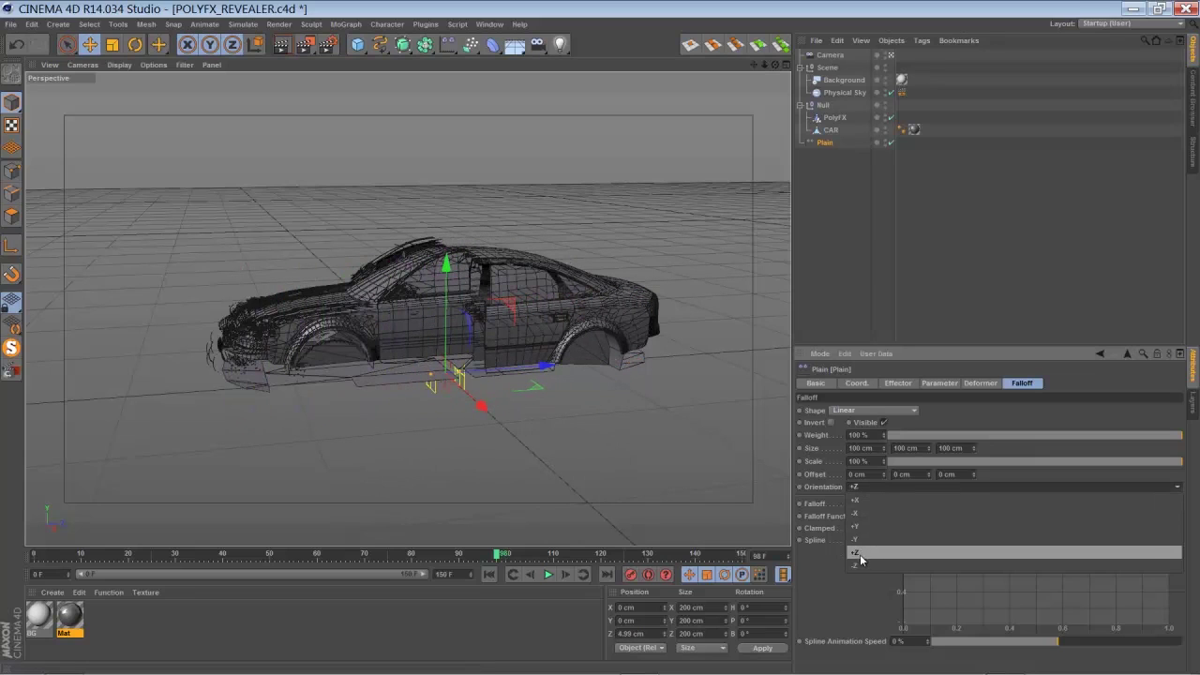
click(861, 564)
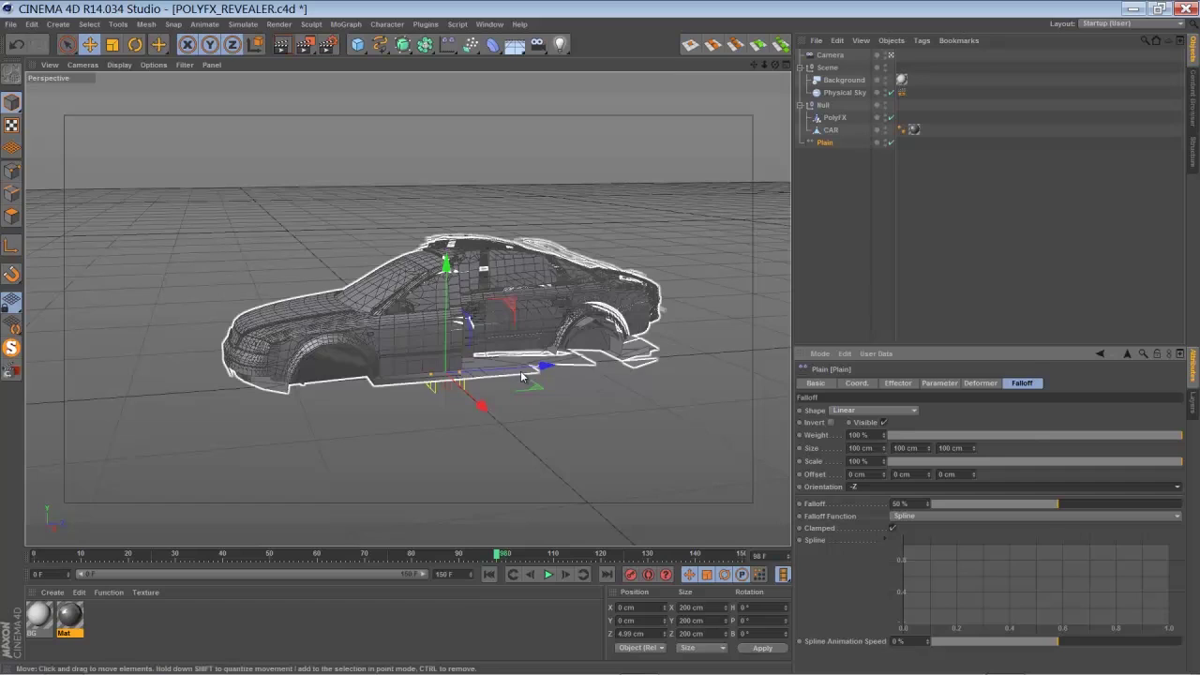
drag(522, 377, 585, 401)
mouse_move(974, 451)
mouse_down()
mouse_move(973, 406)
mouse_move(975, 486)
mouse_move(976, 441)
mouse_move(976, 452)
mouse_up()
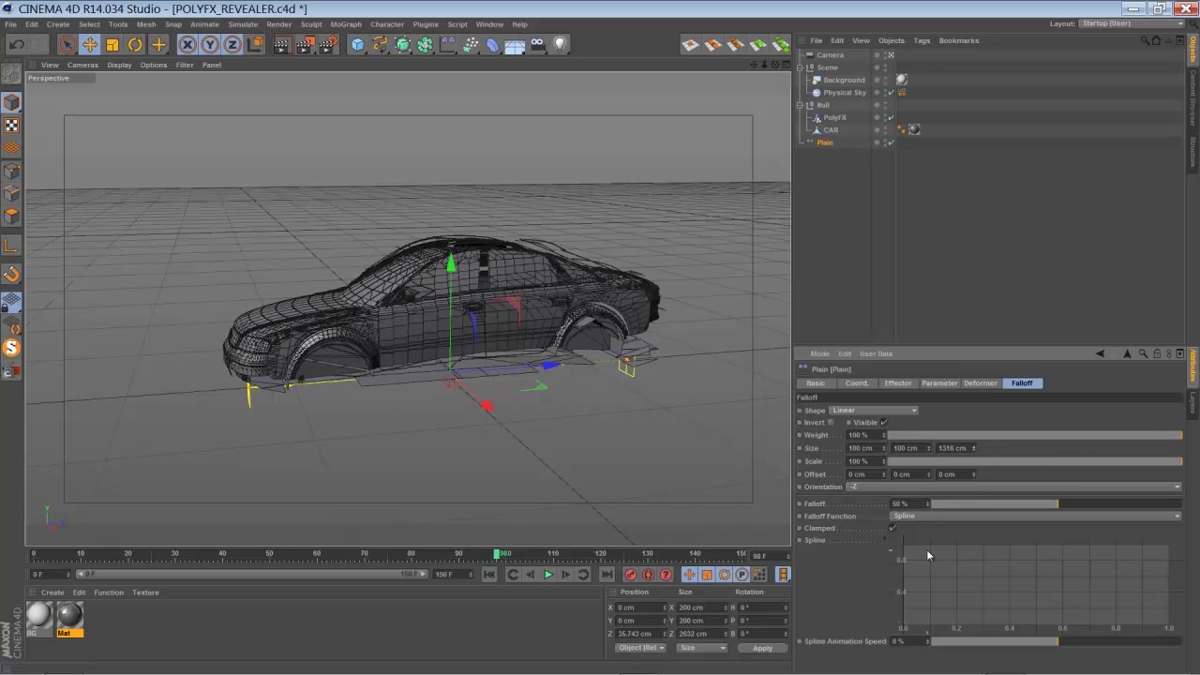
click(939, 382)
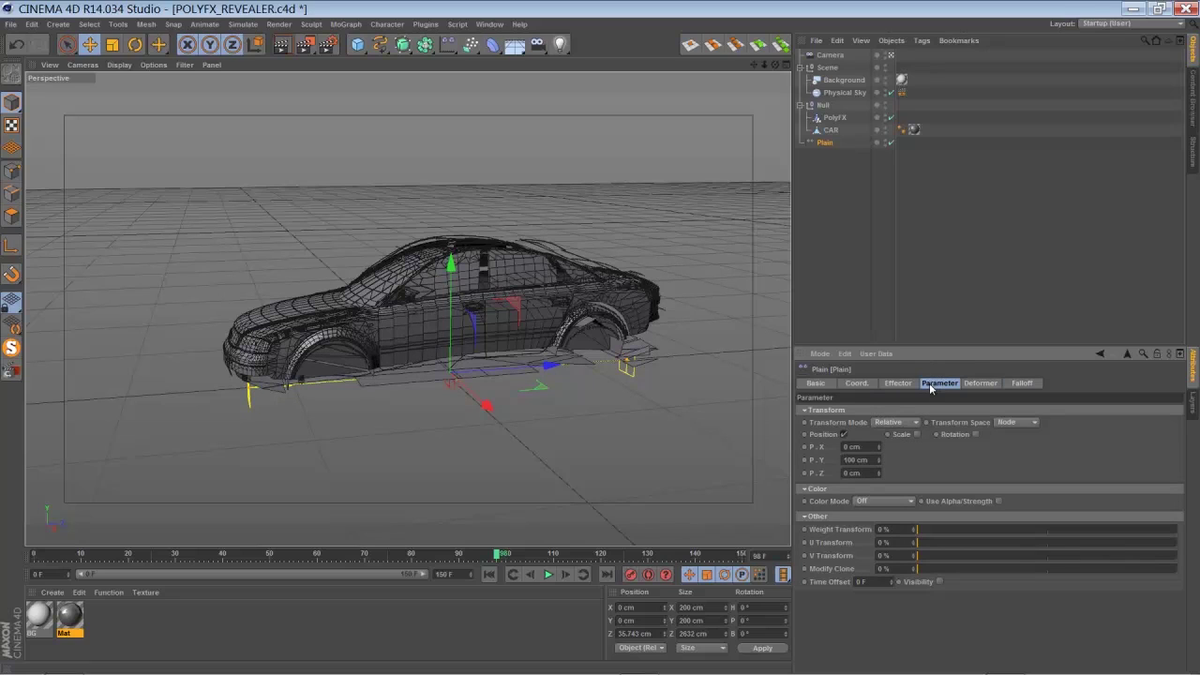
Switch Plain from Position to Uniform Scale -1 and slide it further along Z.
click(846, 435)
click(891, 435)
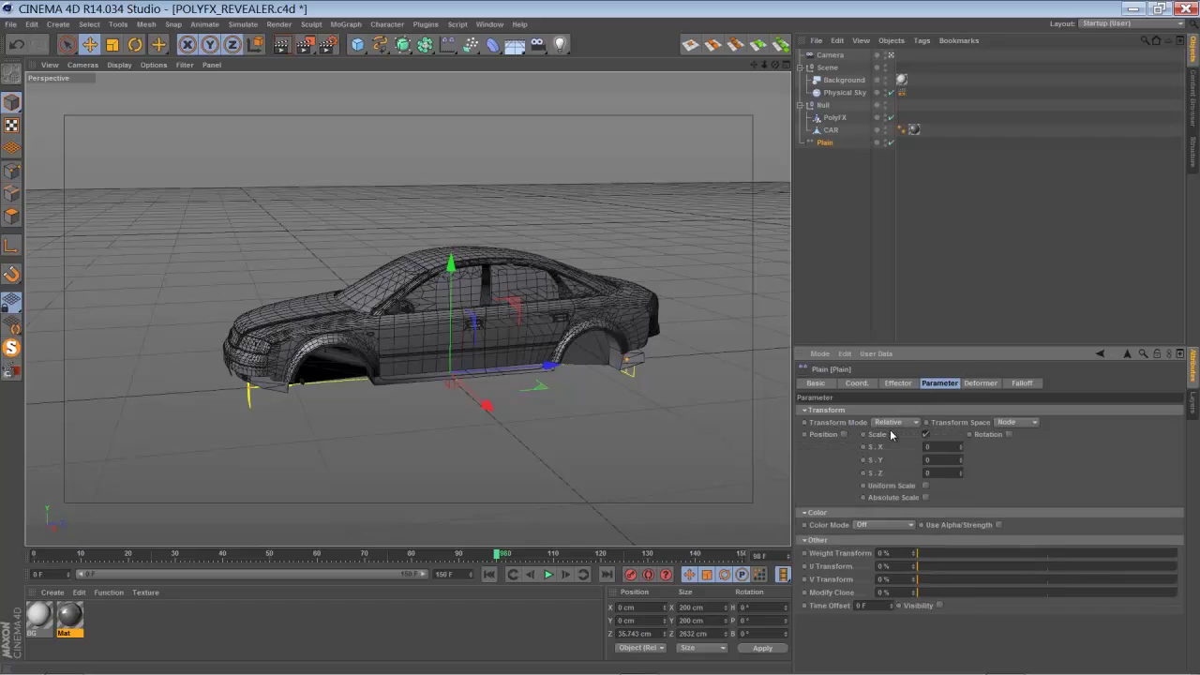
click(925, 486)
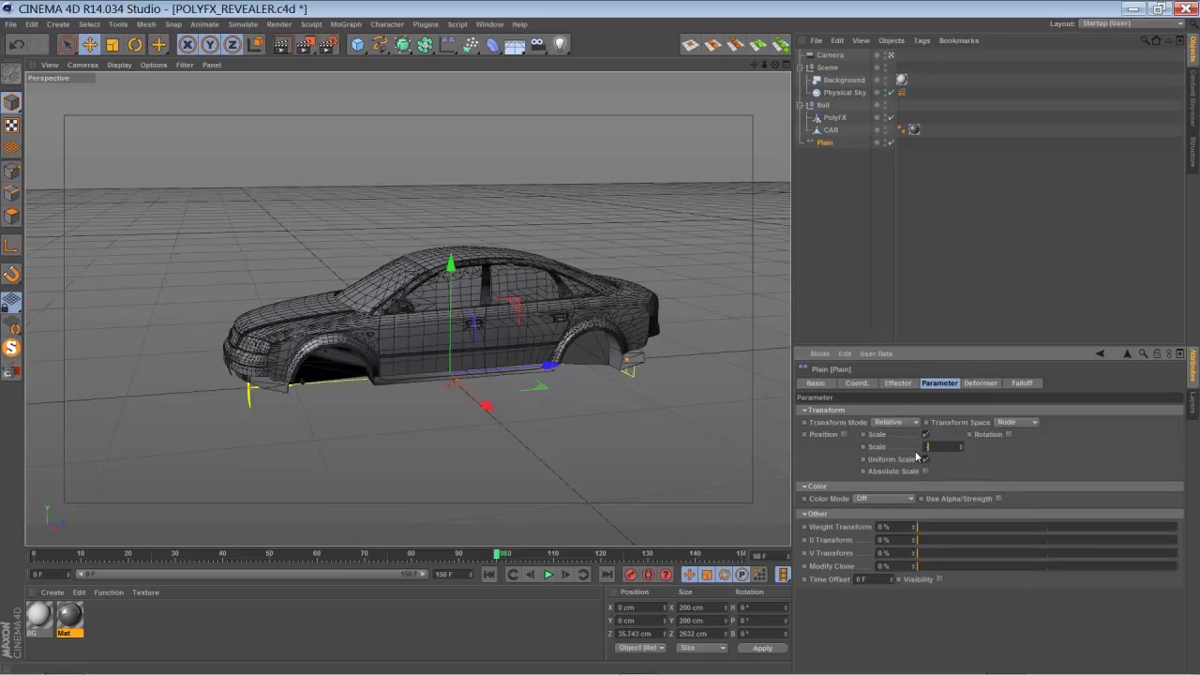
text(-1)
key(Return)
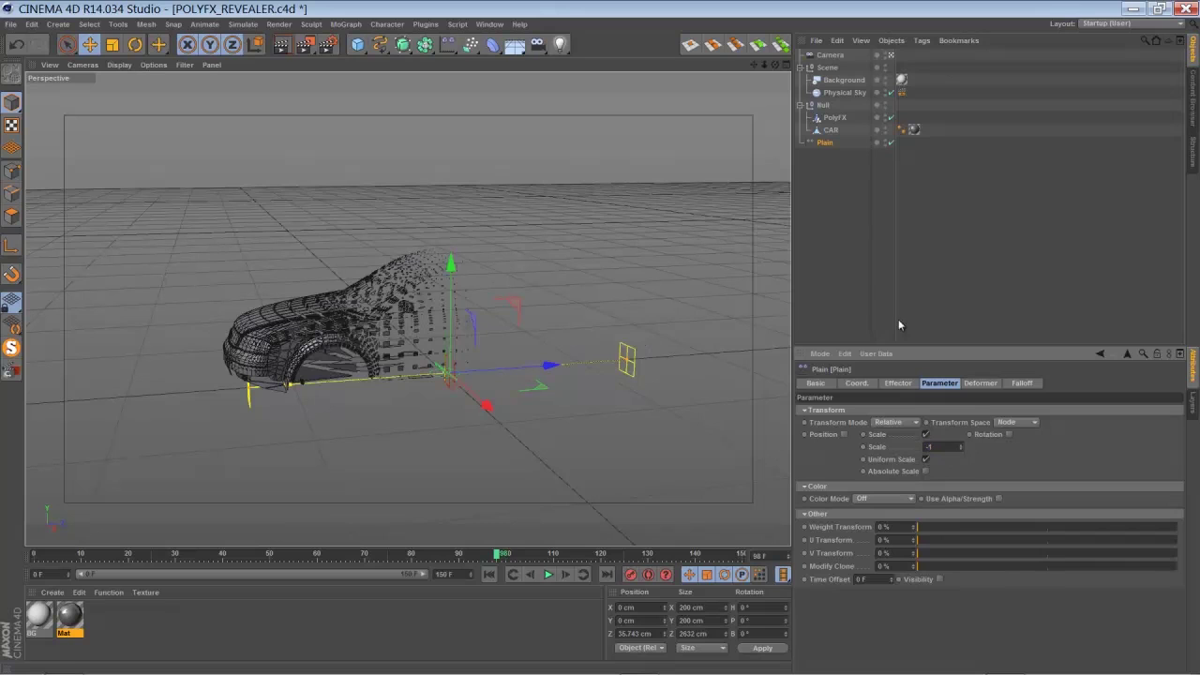
drag(550, 365, 542, 410)
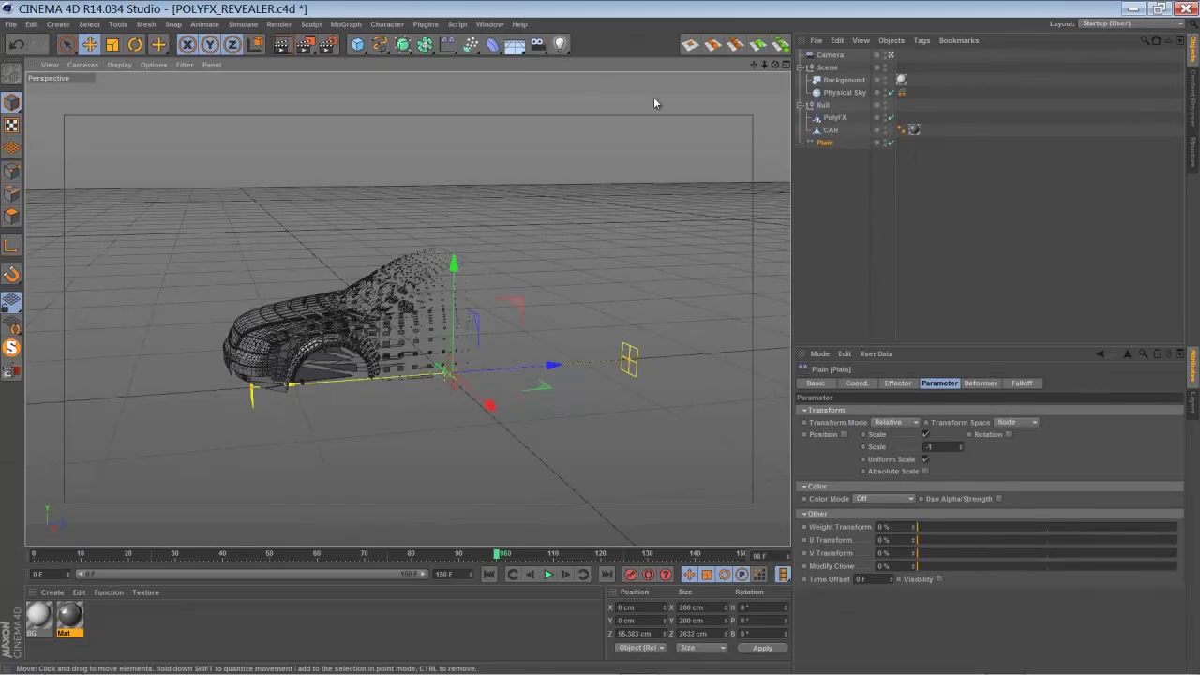
Add a Random effector under CAR in the Null group and link it into PolyFX's effectors.
click(447, 47)
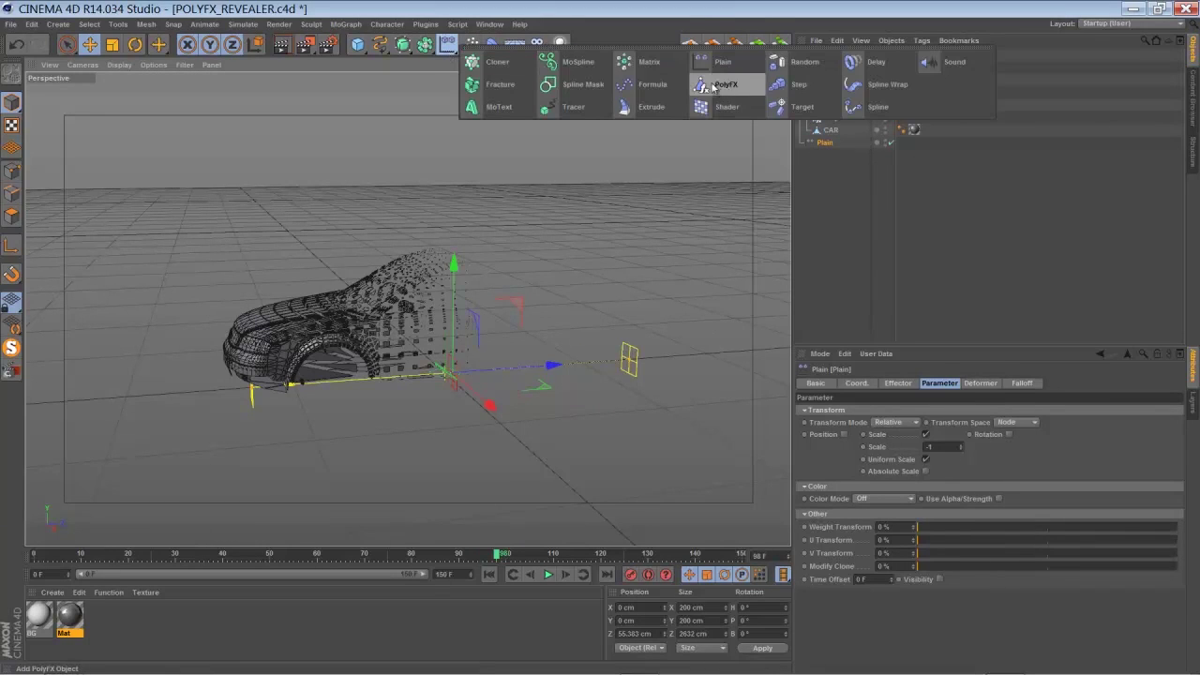
click(804, 62)
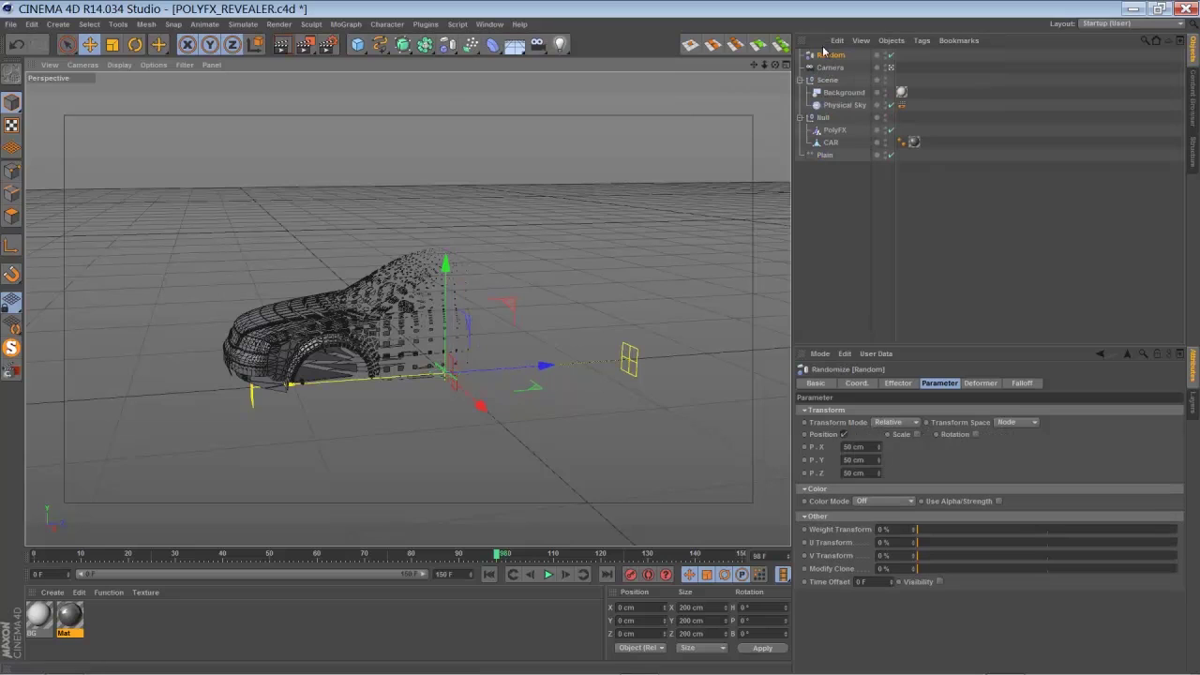
drag(829, 56, 828, 154)
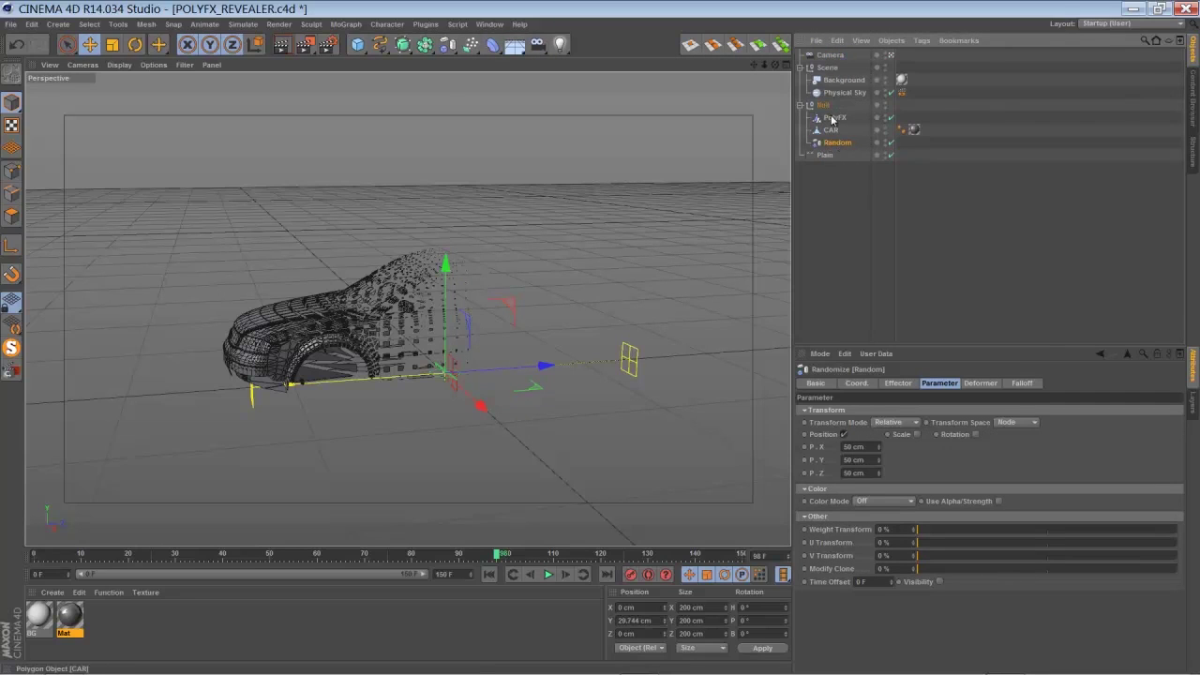
click(834, 118)
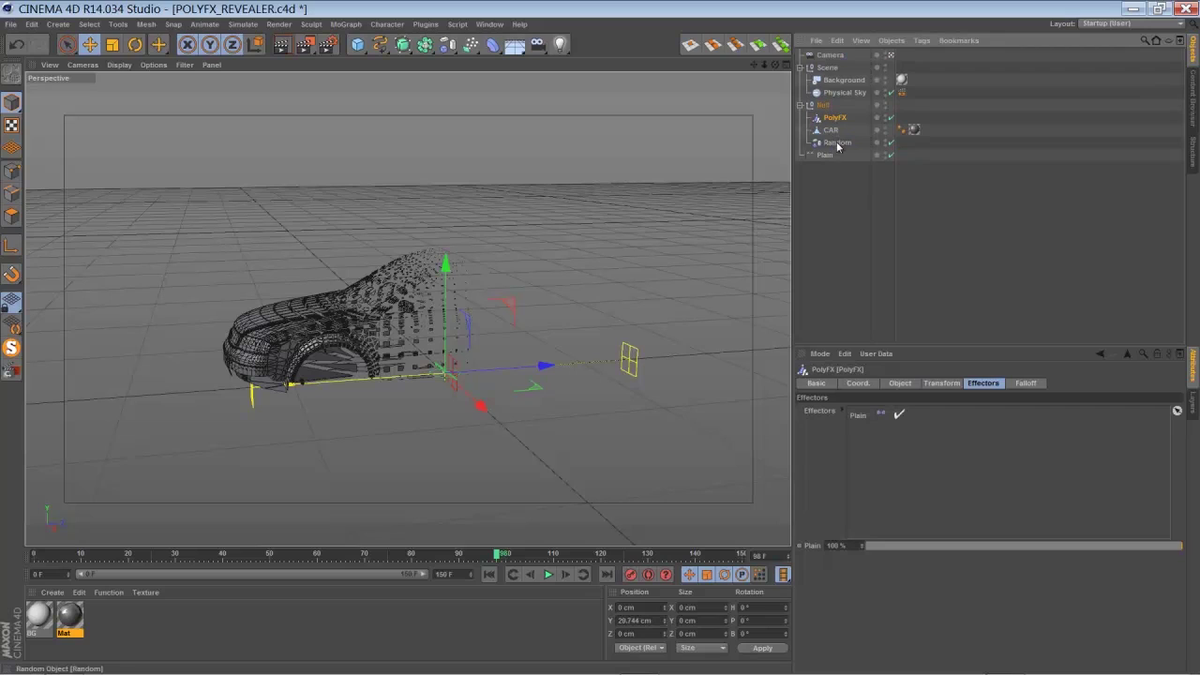
drag(868, 296, 870, 373)
drag(882, 415, 865, 415)
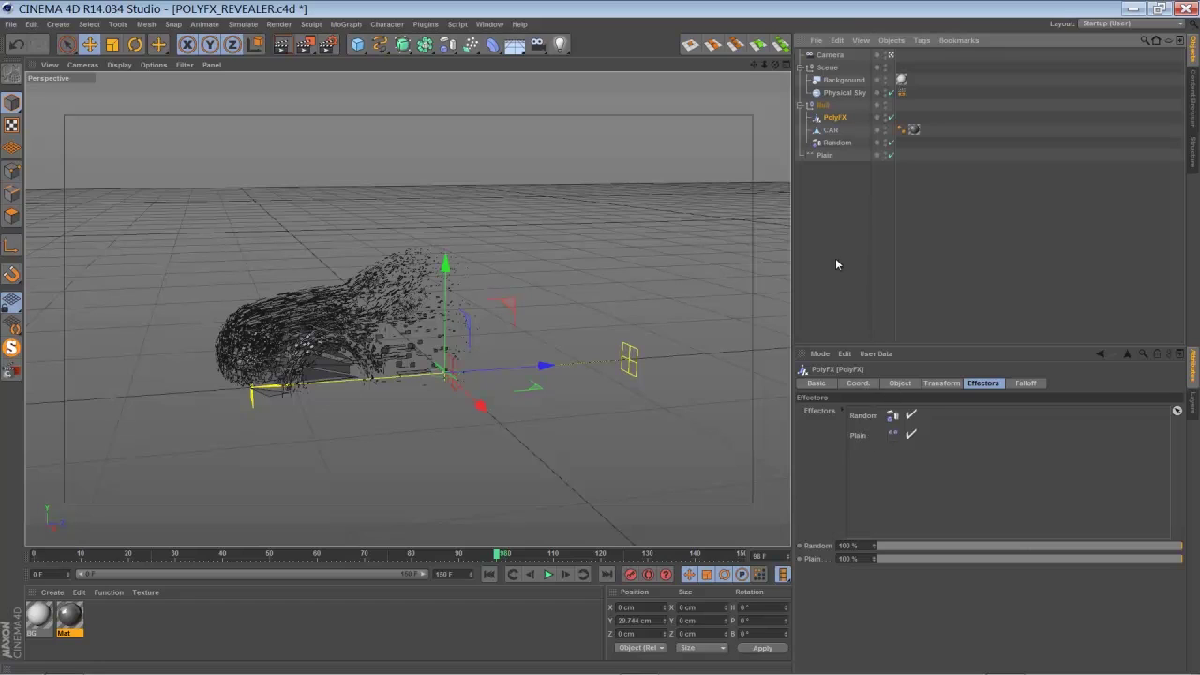
Turn off the Random effector's Position randomization.
click(830, 144)
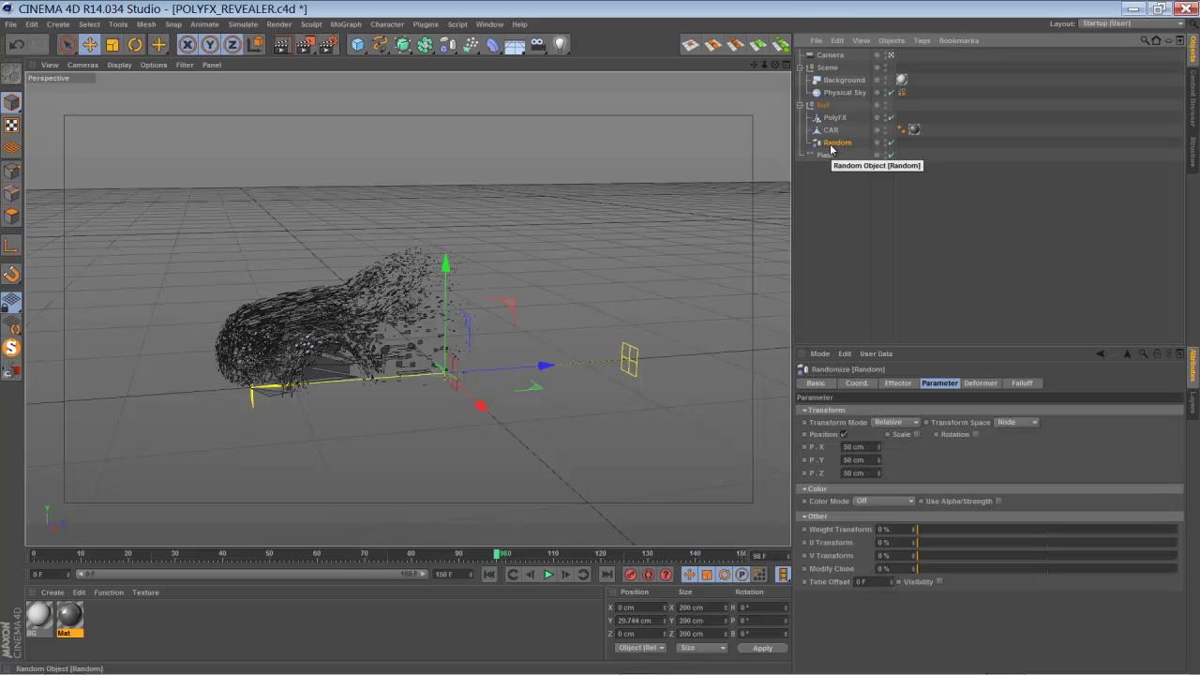
click(844, 435)
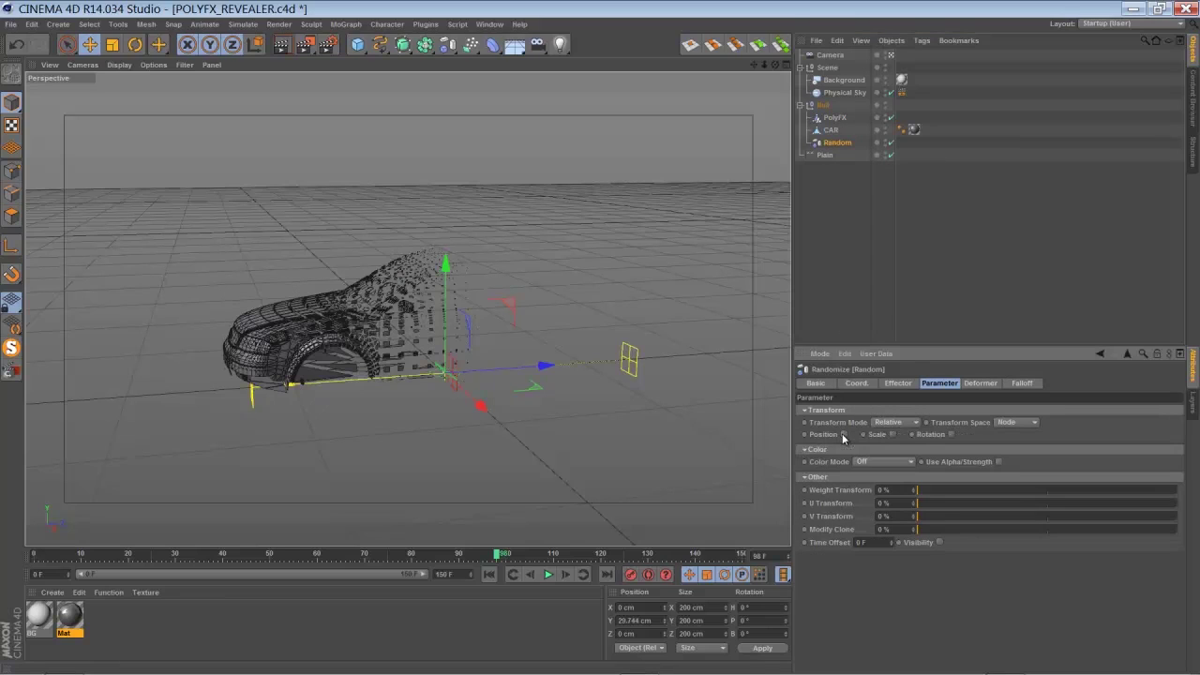
click(825, 155)
Nest Plain under Random, set Random's Weight Transform to 42% and its Z position to 0 cm.
drag(824, 157, 836, 146)
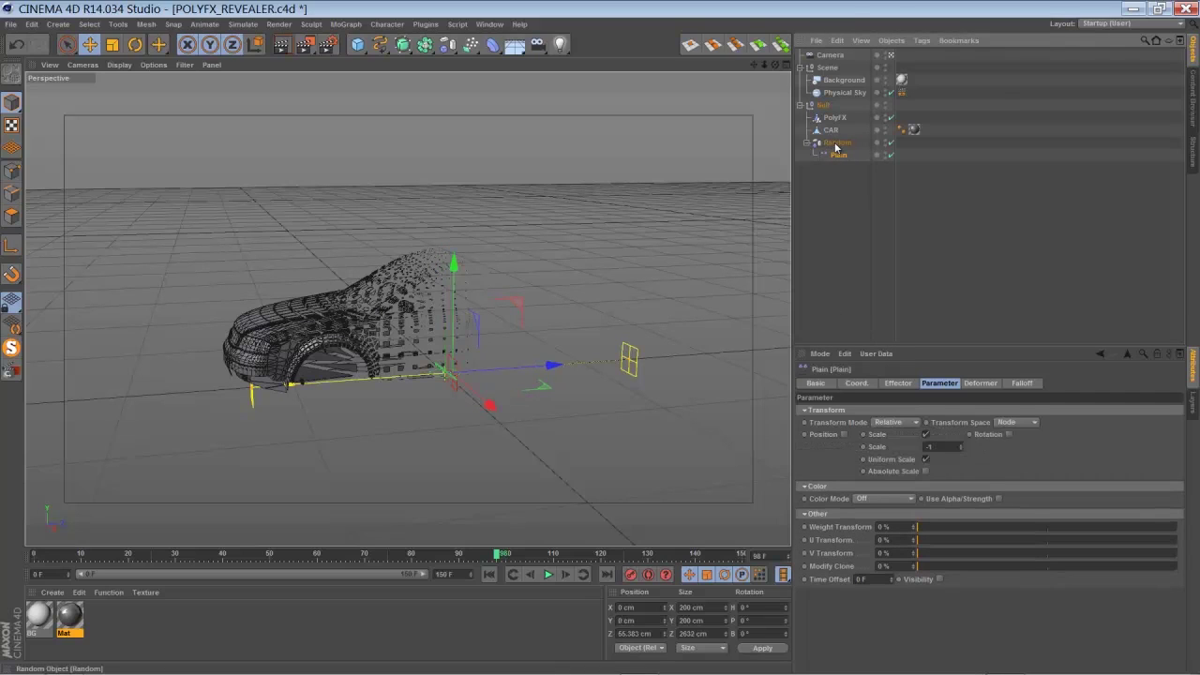
click(837, 143)
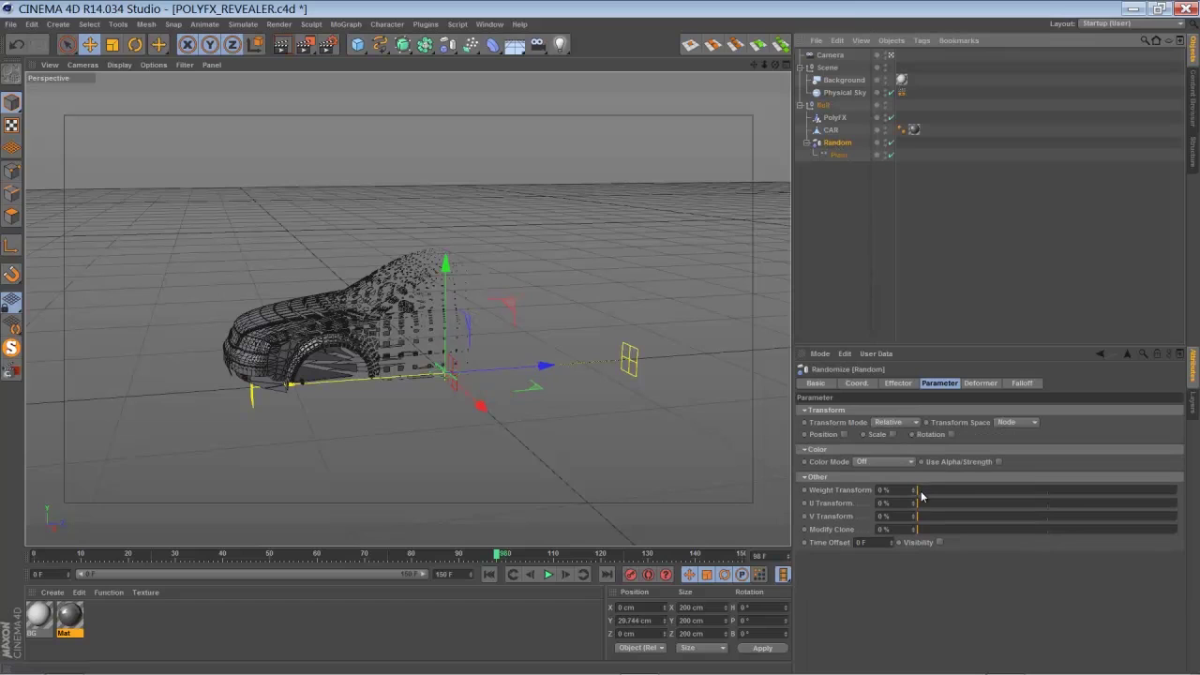
drag(925, 490, 1019, 486)
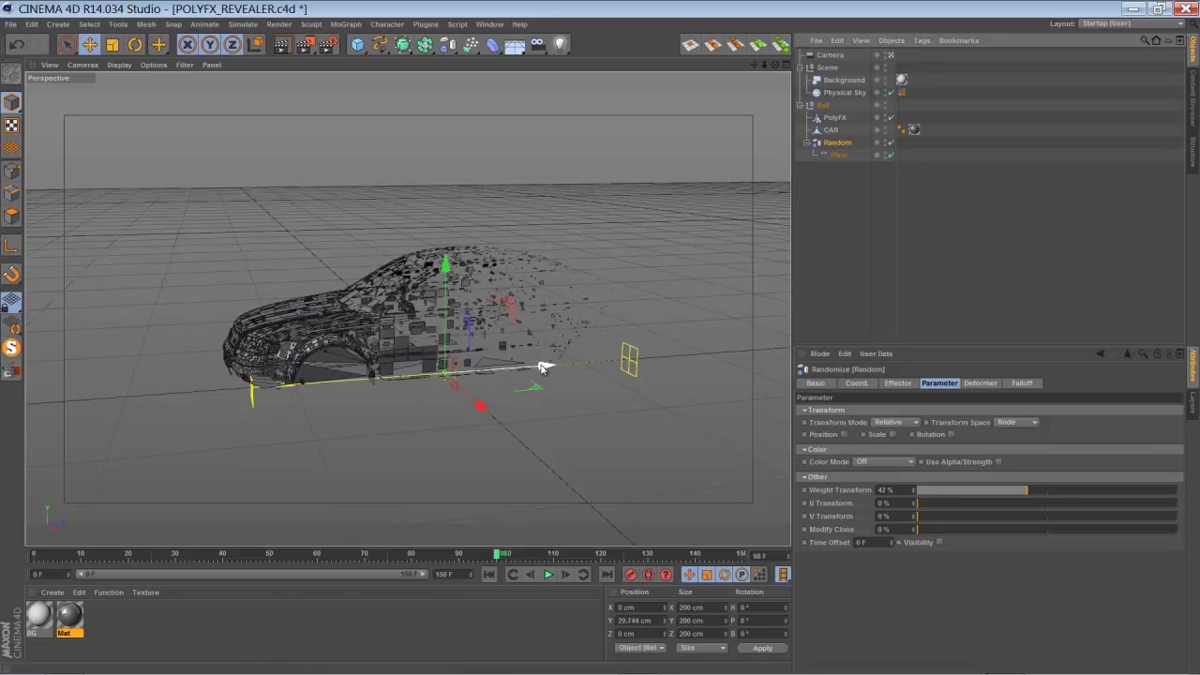
drag(544, 368, 550, 428)
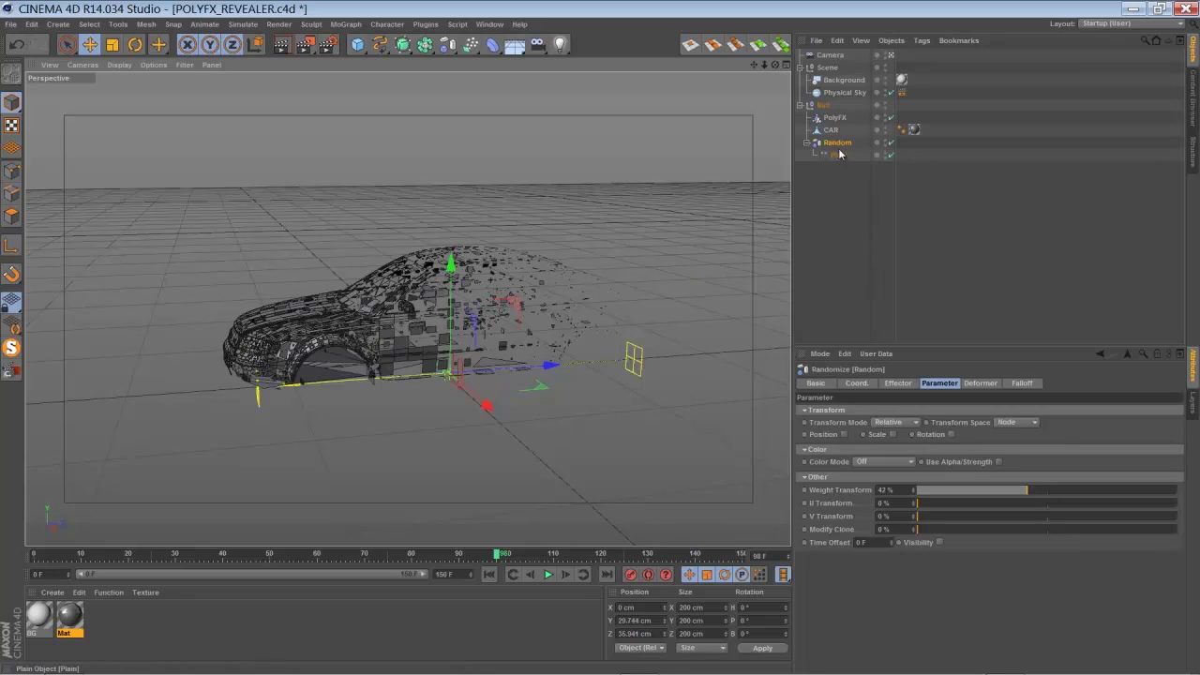
click(856, 382)
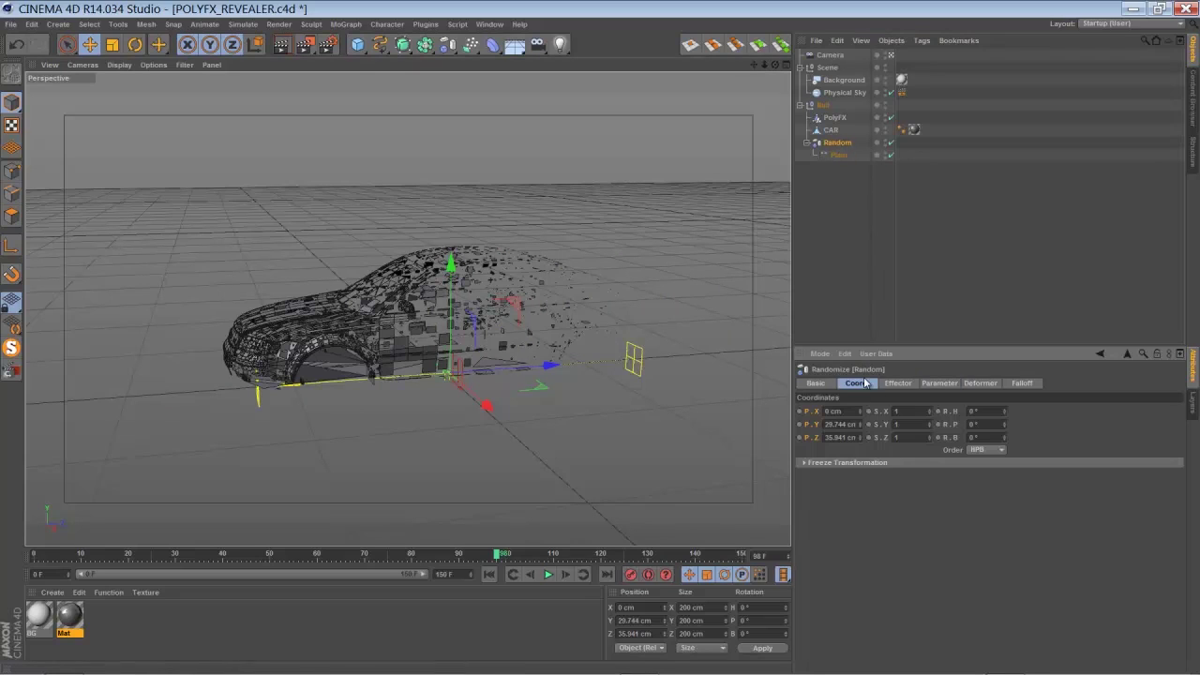
key(ctrl+z)
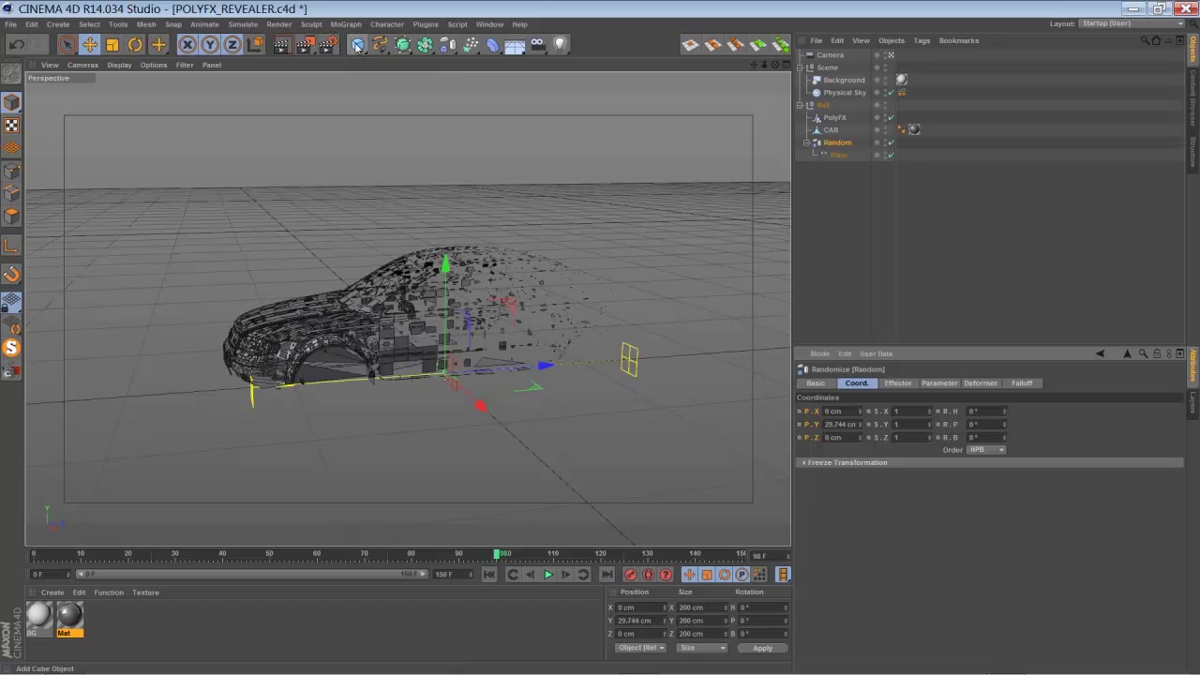
Add a Cube and move it ahead of and above the car, to about Y 1498 cm, Z -1627 cm.
drag(357, 44, 482, 59)
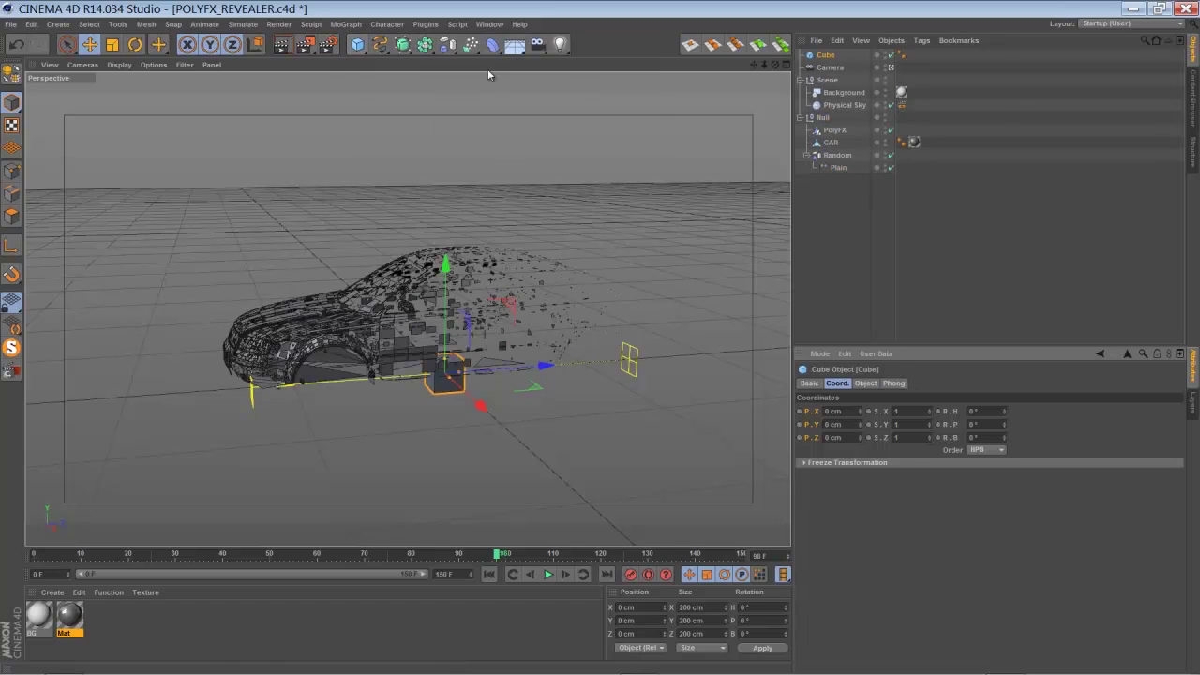
drag(543, 367, 155, 340)
drag(182, 298, 171, 25)
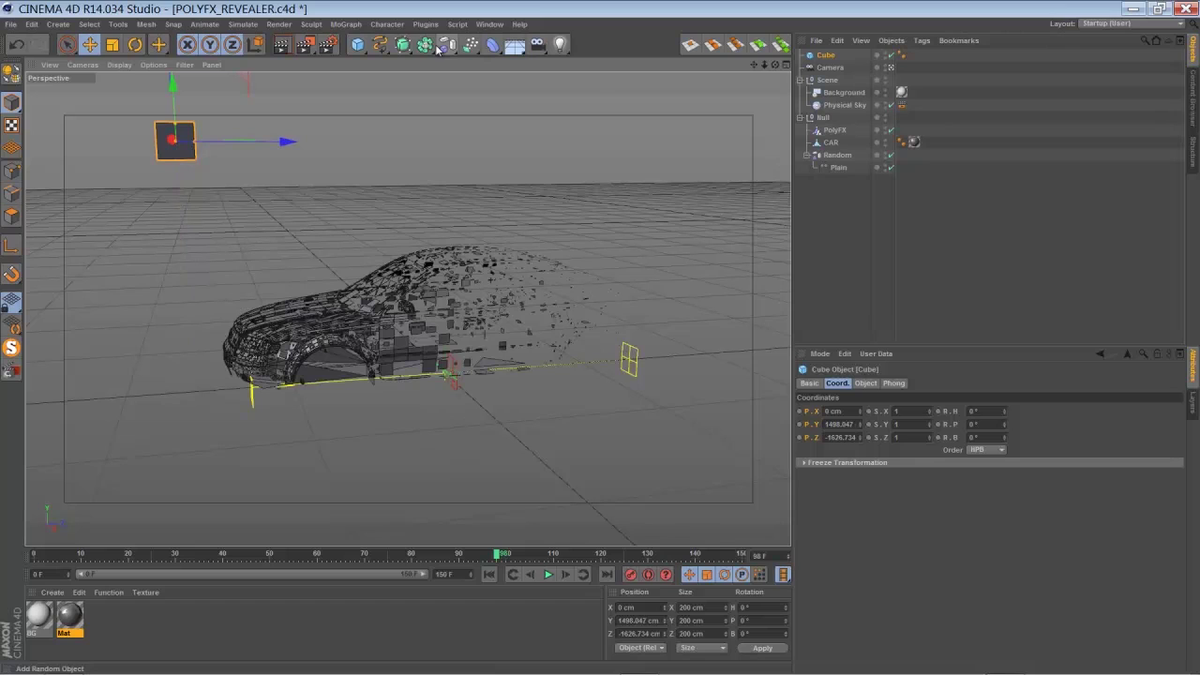
Add an Inheritance effector and nest it under Random.
click(344, 25)
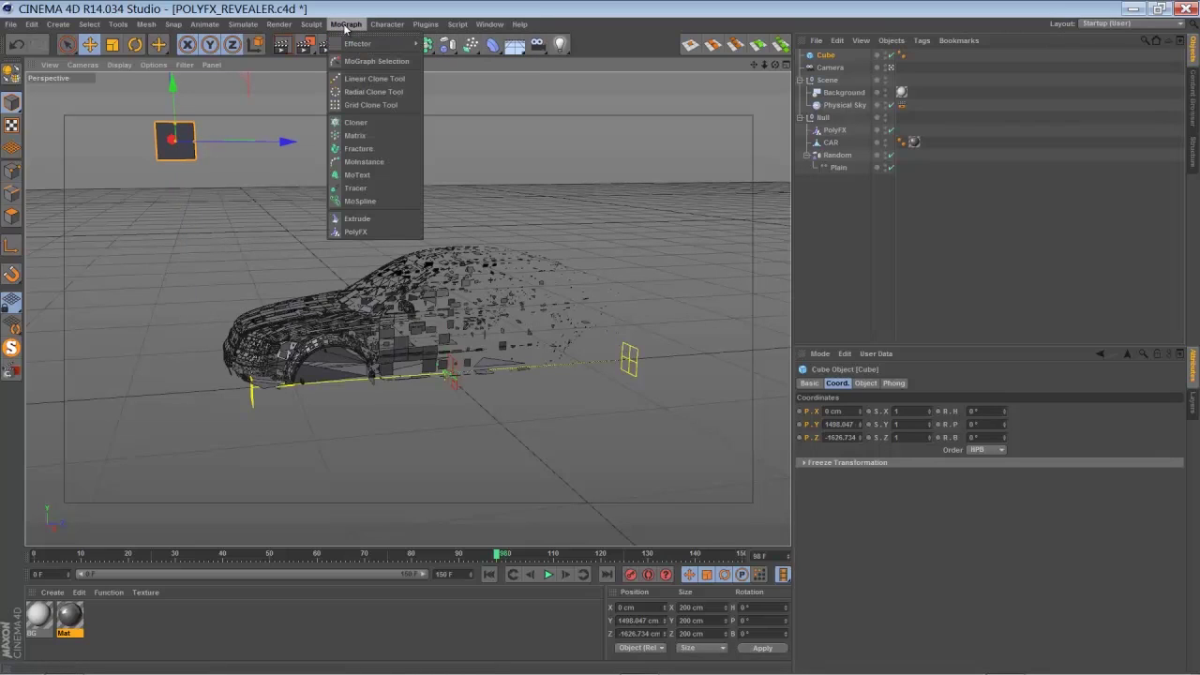
mouse_move(375, 44)
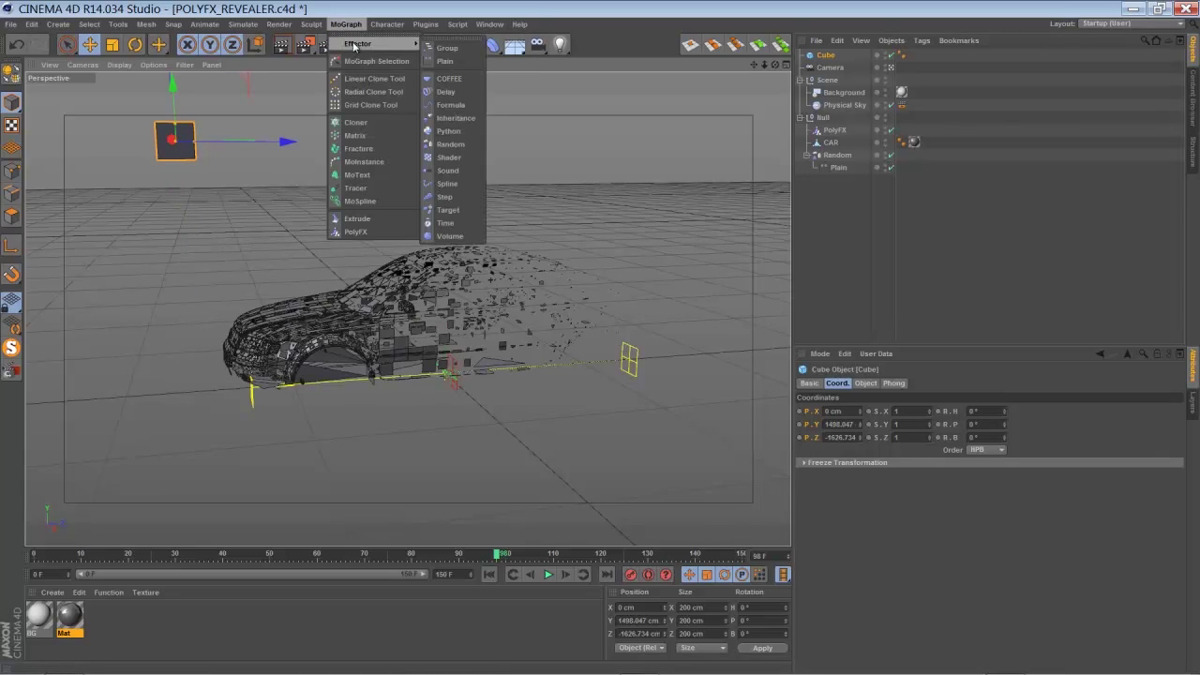
click(457, 122)
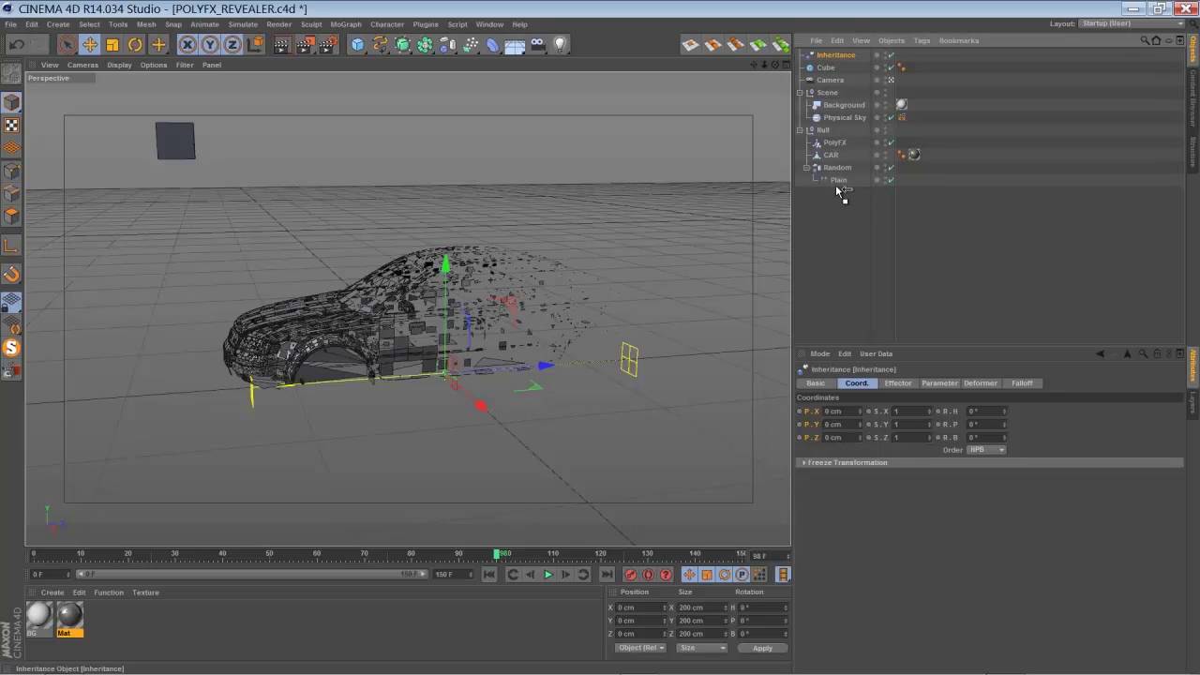
drag(842, 191, 837, 191)
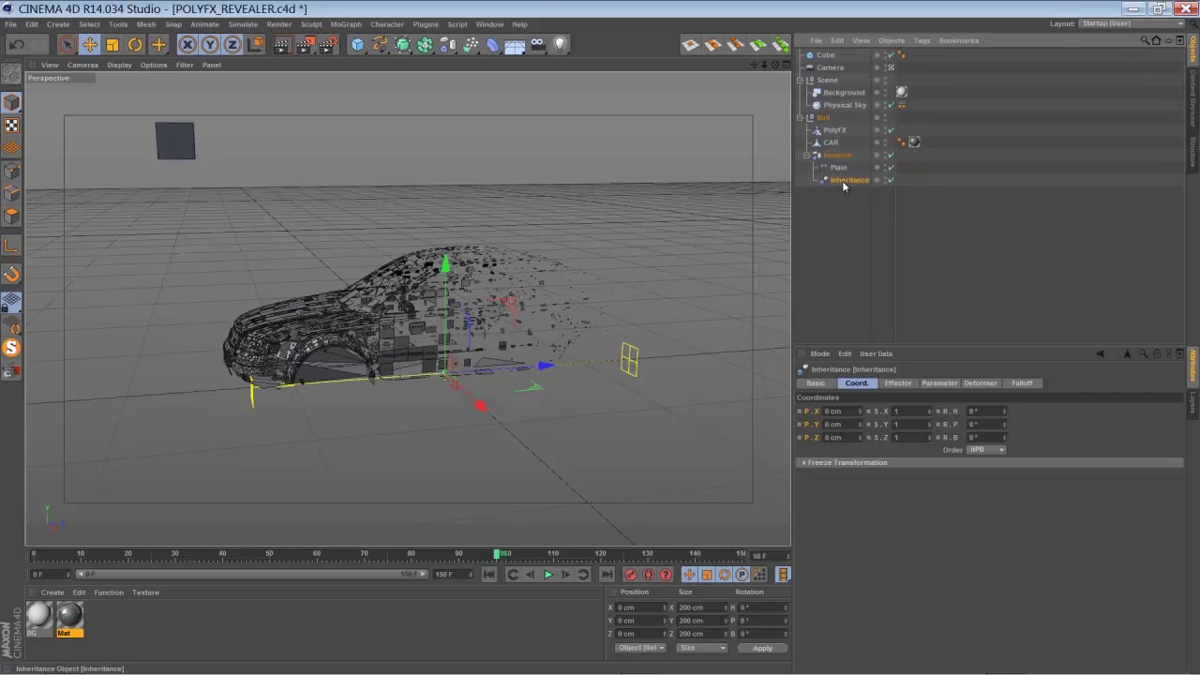
Link Inheritance into PolyFX's effectors list alongside Random and Plain.
click(835, 129)
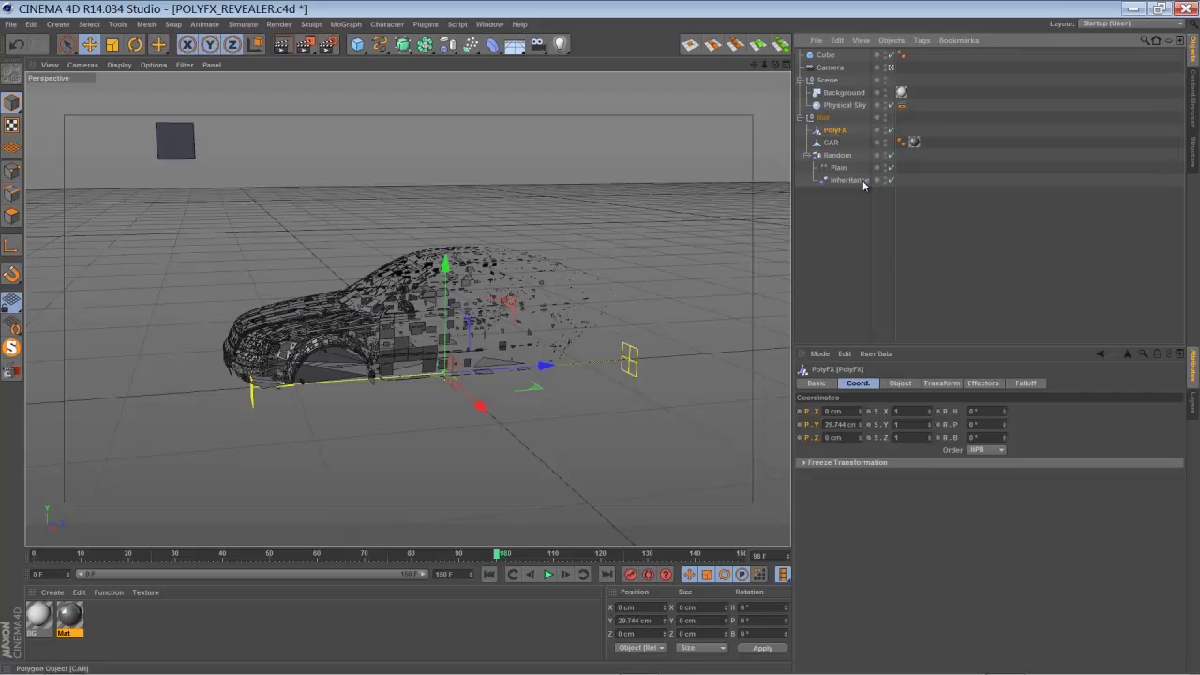
click(984, 383)
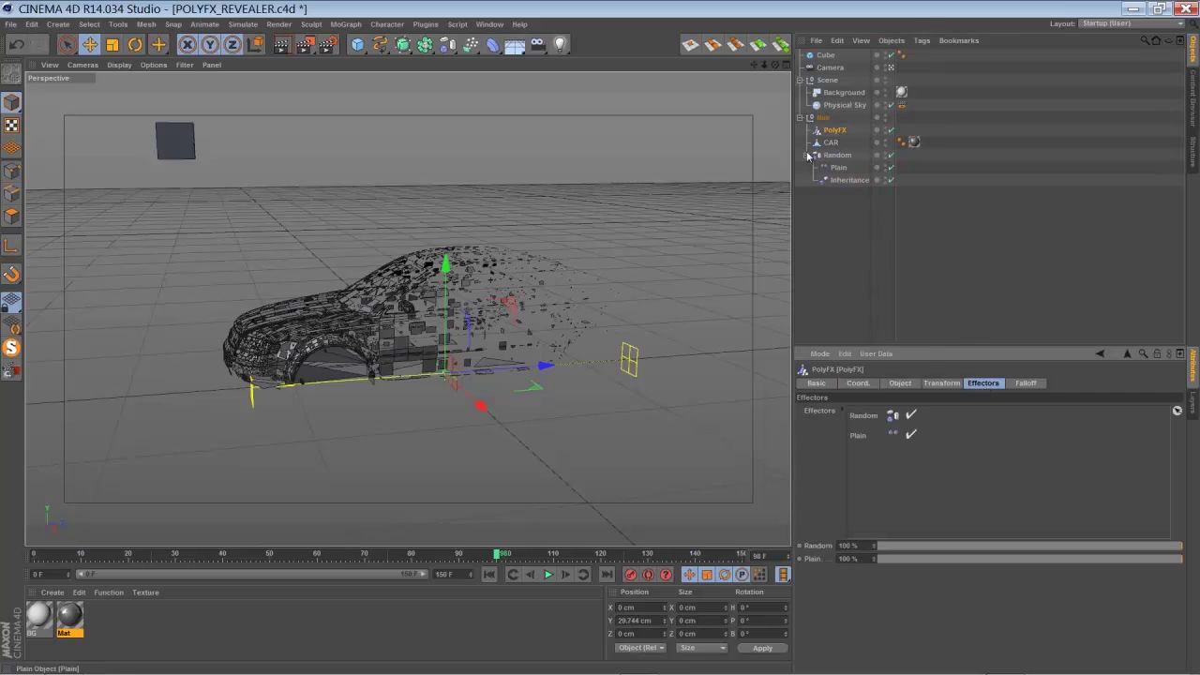
drag(838, 183, 876, 370)
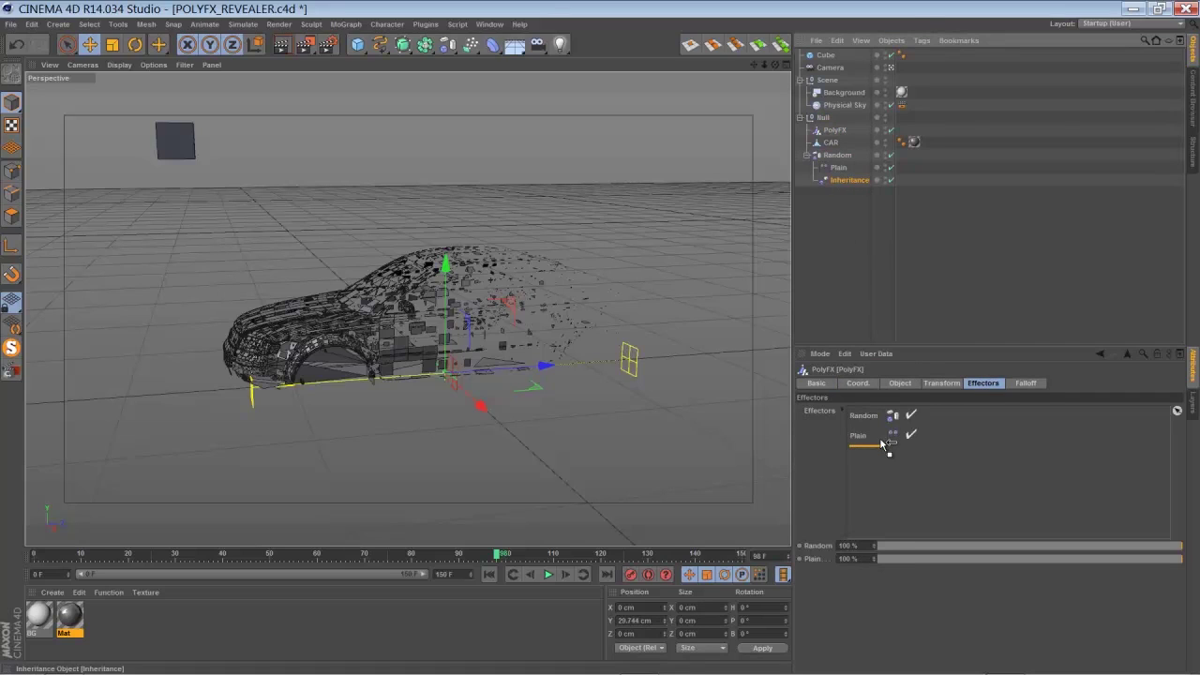
drag(881, 444, 881, 462)
click(876, 459)
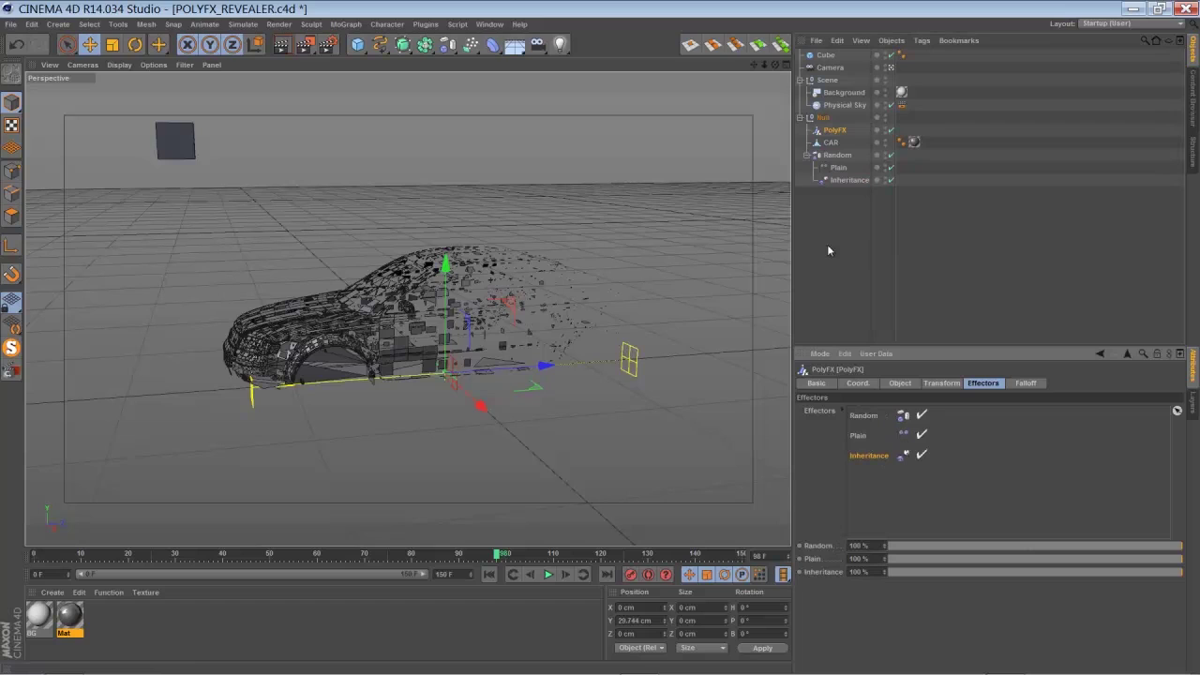
click(850, 180)
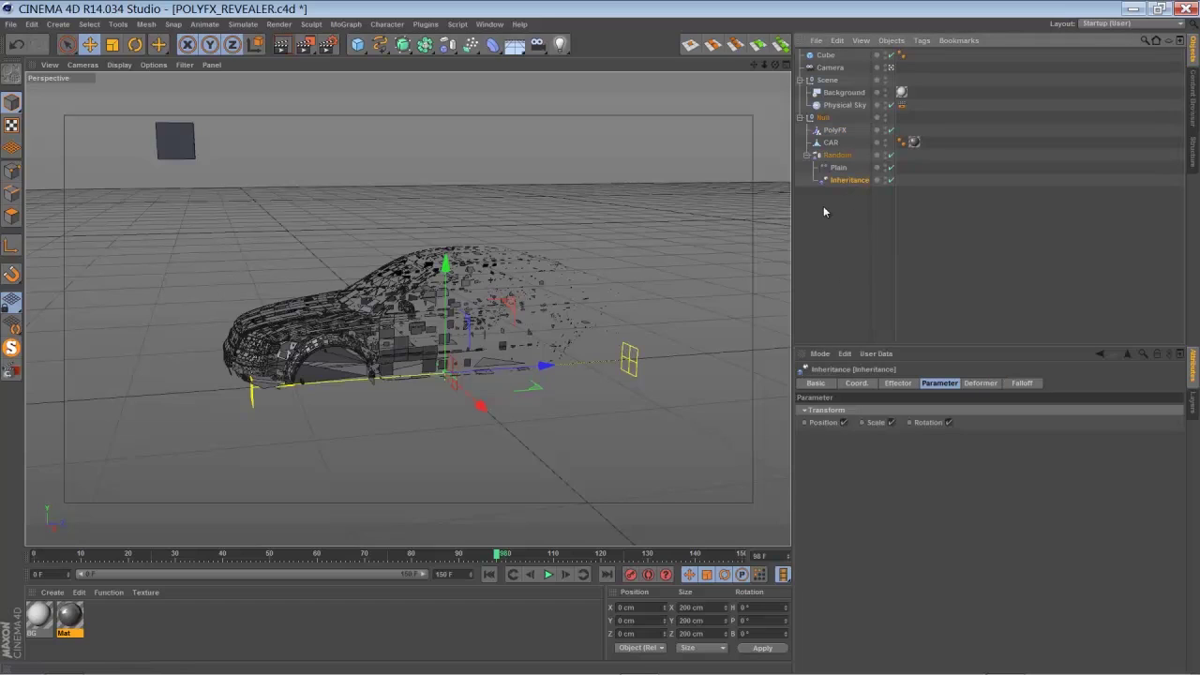
Set the Cube as the Inheritance effector's object, in Direct mode at 100% strength.
click(889, 387)
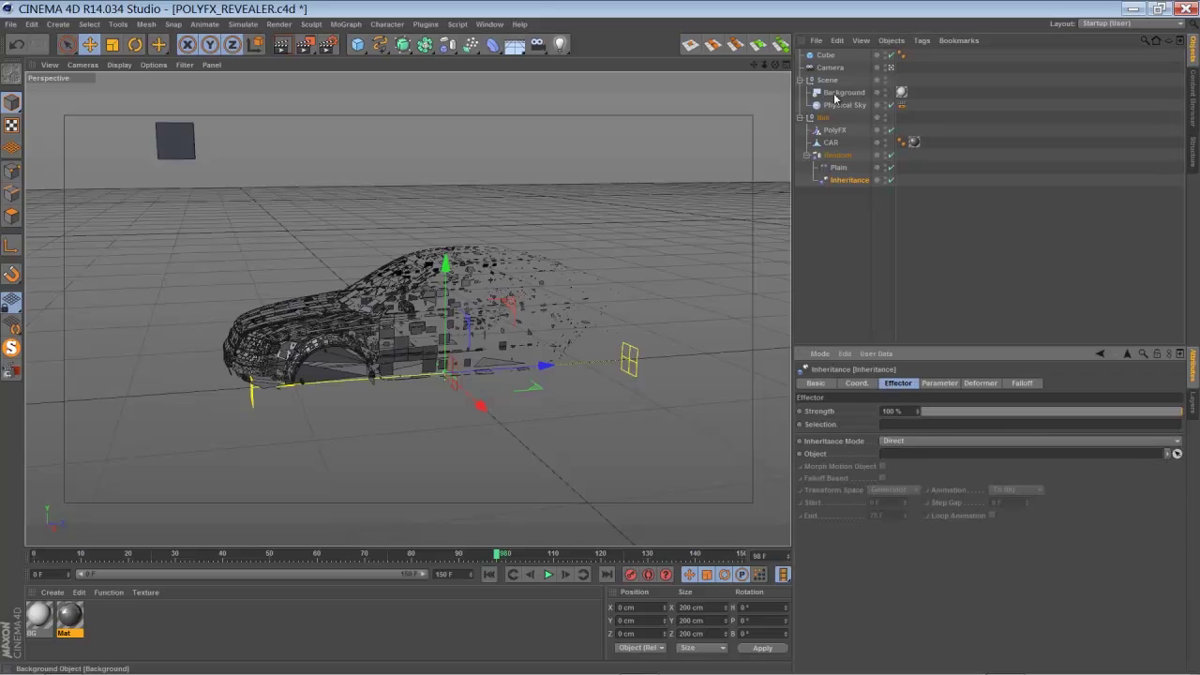
drag(826, 56, 903, 409)
drag(905, 455, 903, 456)
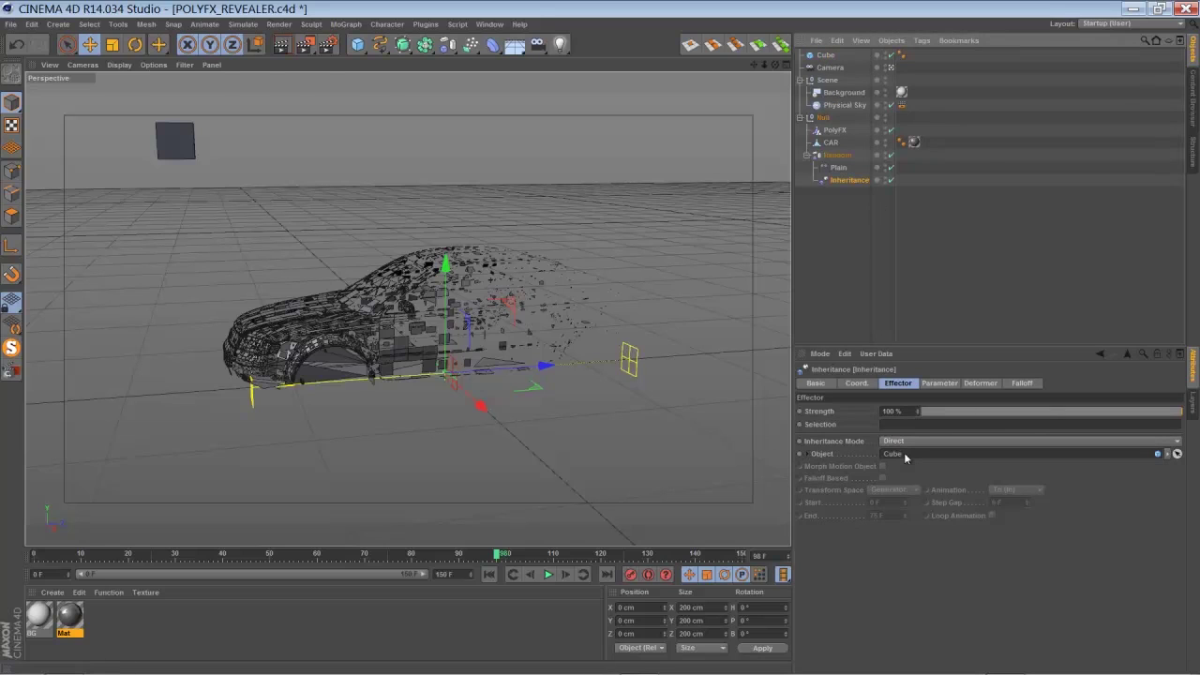
scroll(603, 343, down, 3)
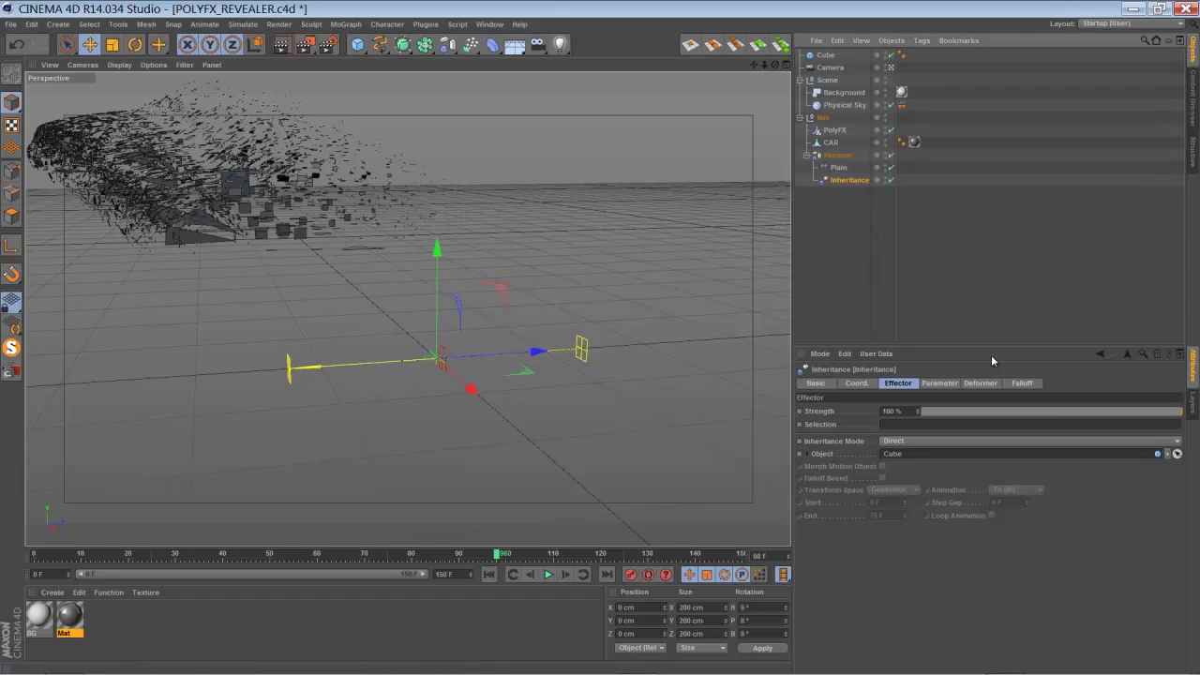
click(1022, 384)
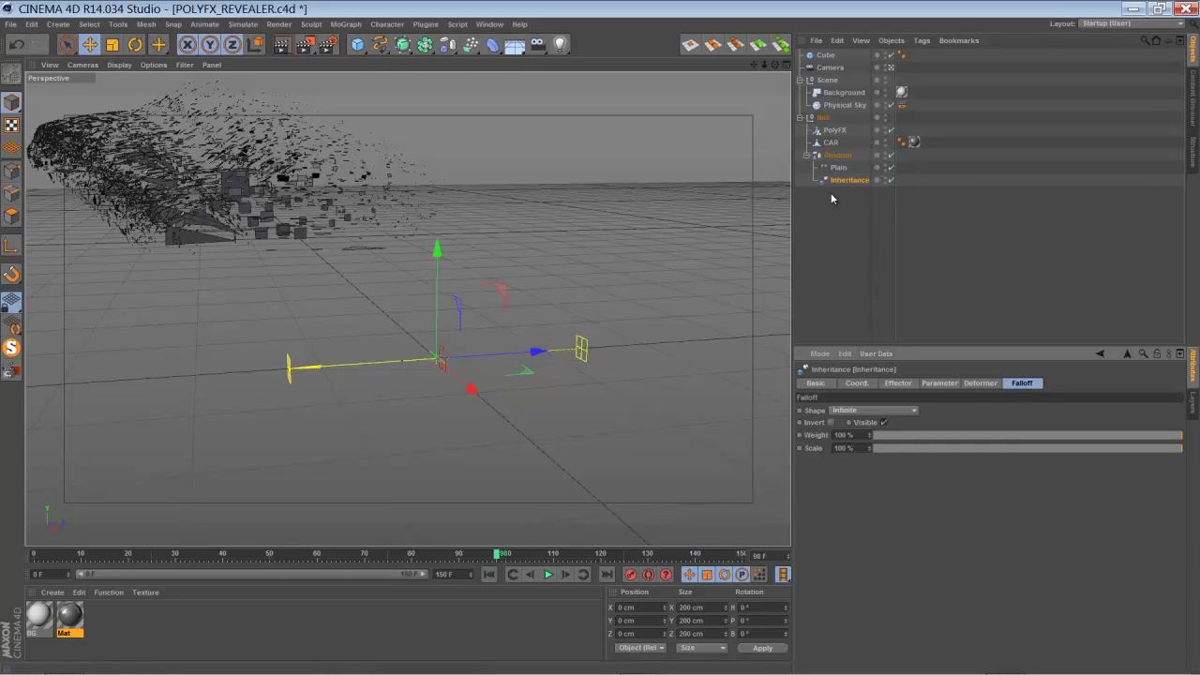
Give the Inheritance effector a Linear falloff pointing -Z, about 1339 cm long.
click(872, 410)
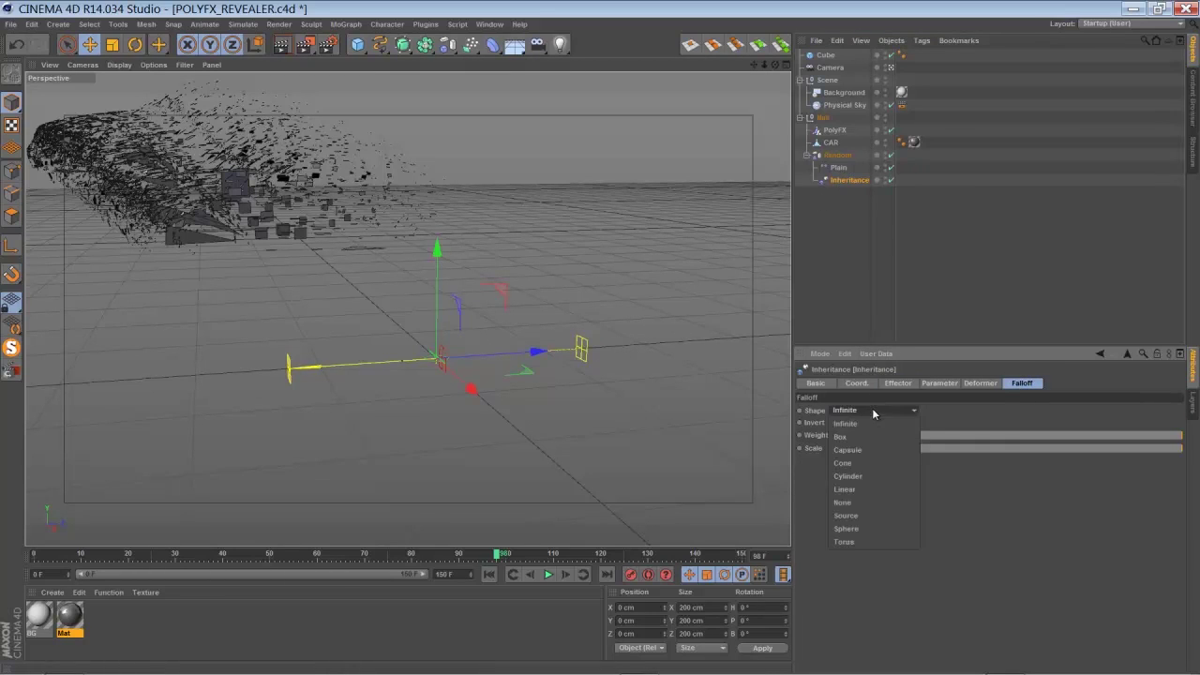
click(870, 488)
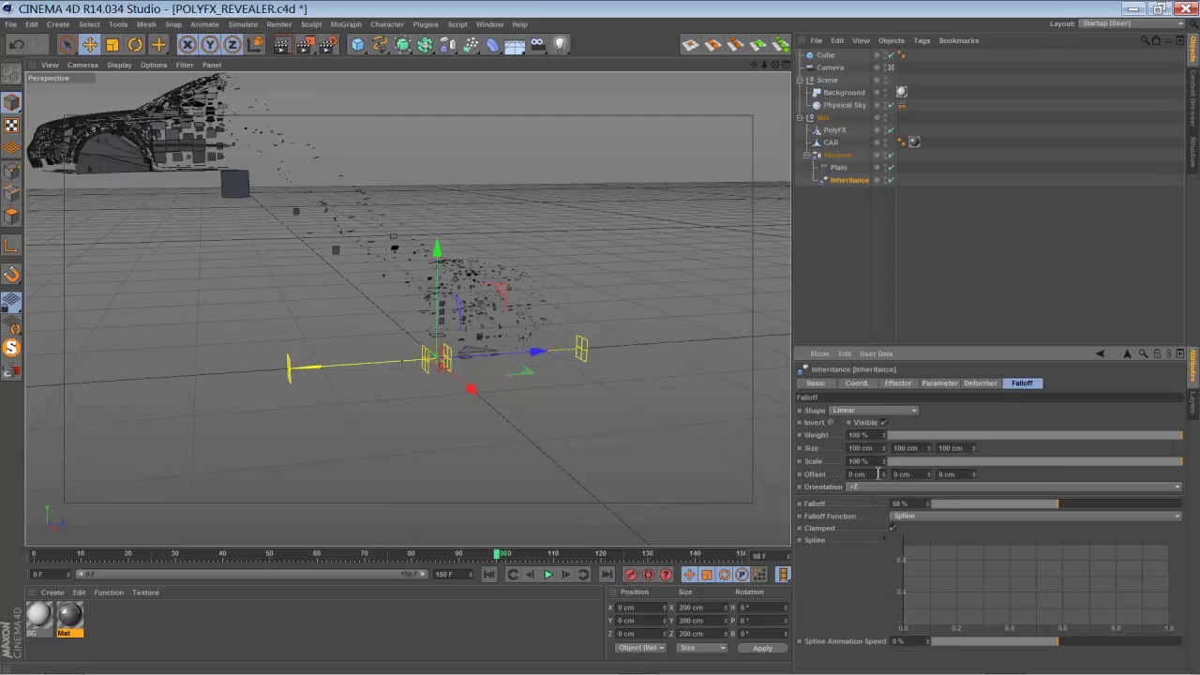
click(838, 166)
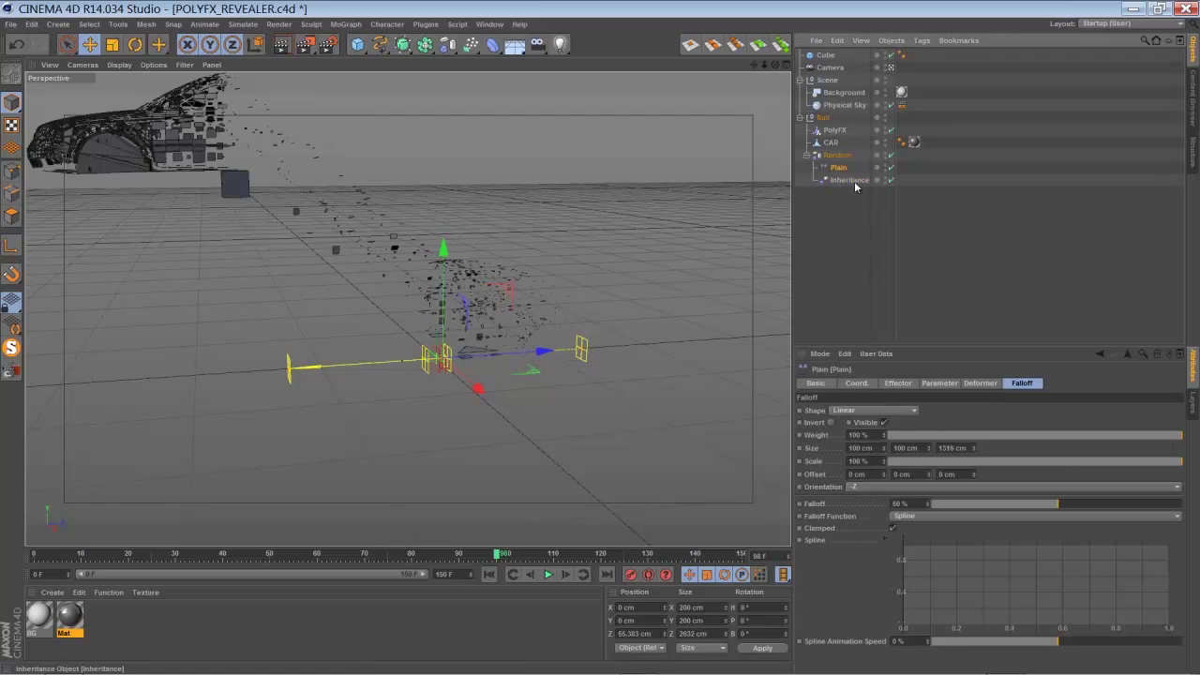
click(844, 179)
click(872, 486)
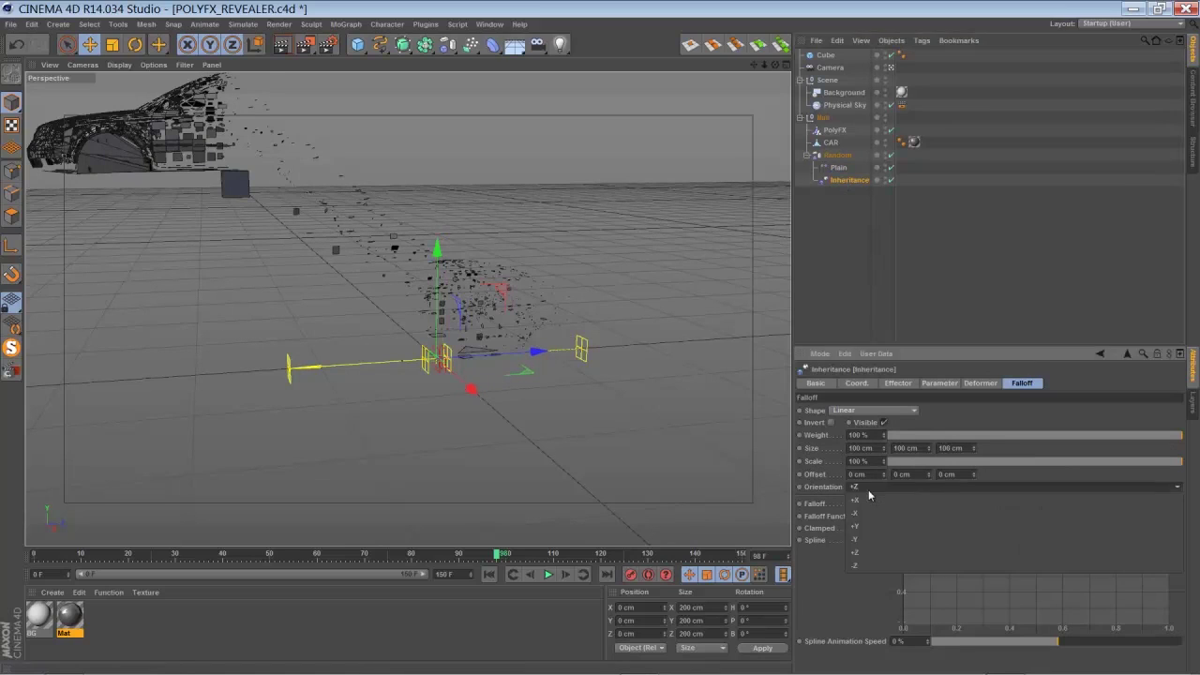
click(864, 567)
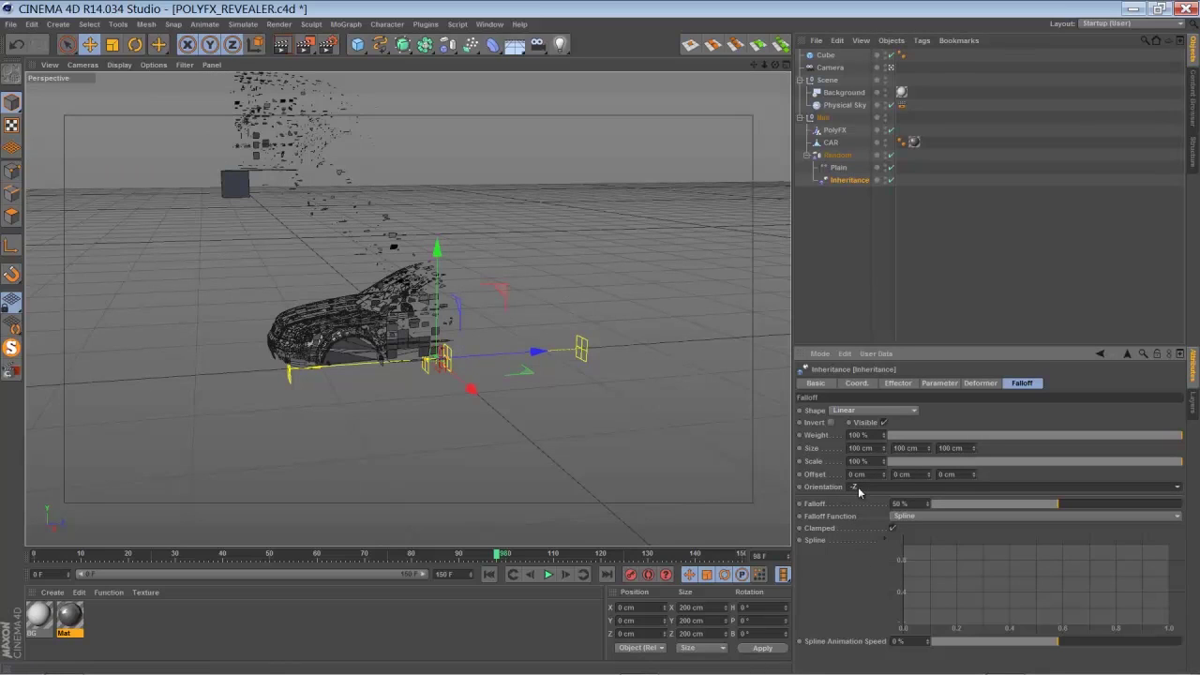
mouse_move(974, 450)
mouse_down()
mouse_move(981, 430)
mouse_move(974, 446)
mouse_up()
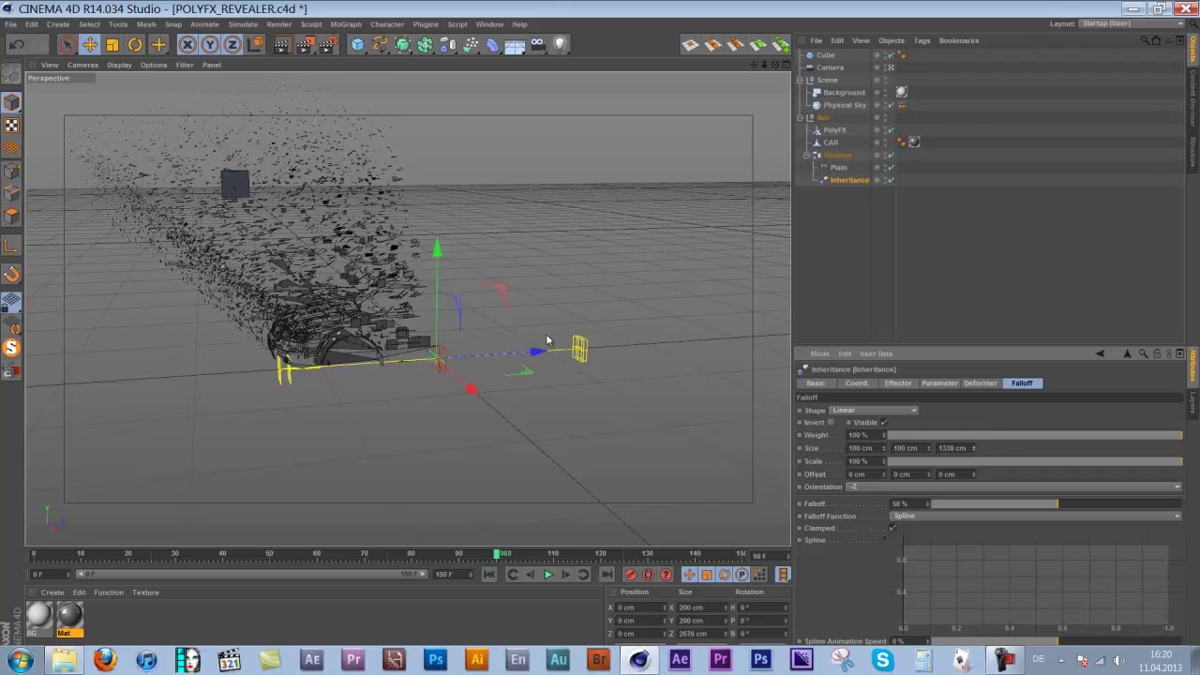
Hide the cube and slide the Random effector past the car to Z -2488.817 cm.
click(838, 155)
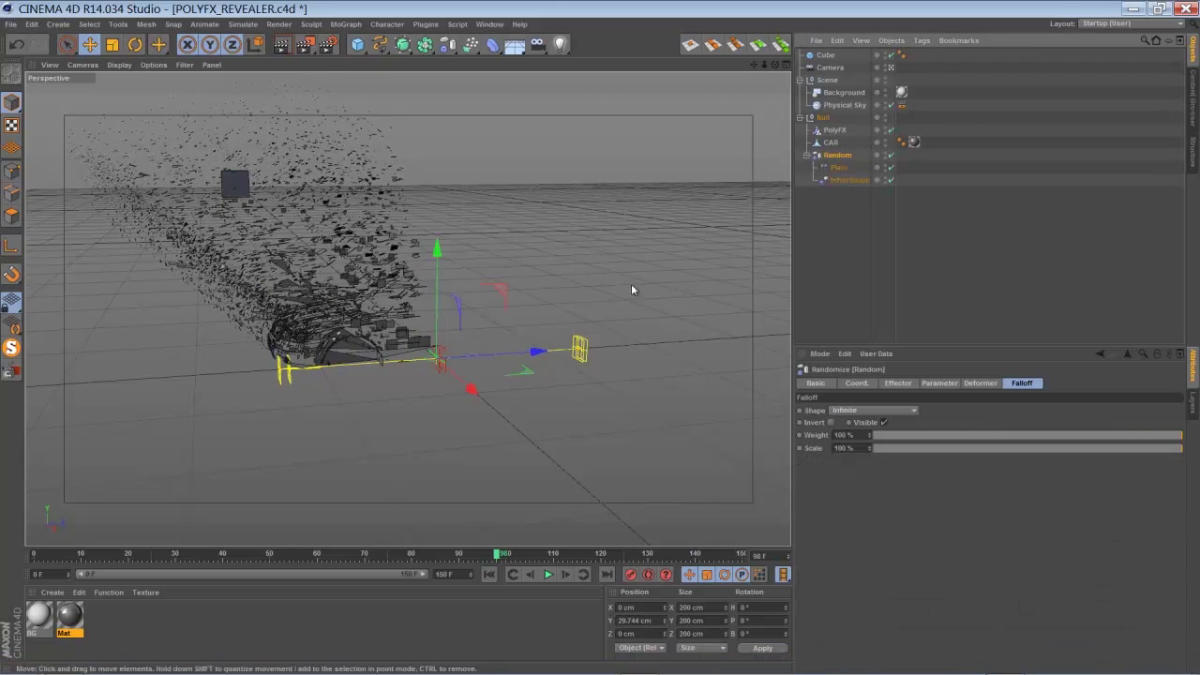
drag(535, 351, 555, 401)
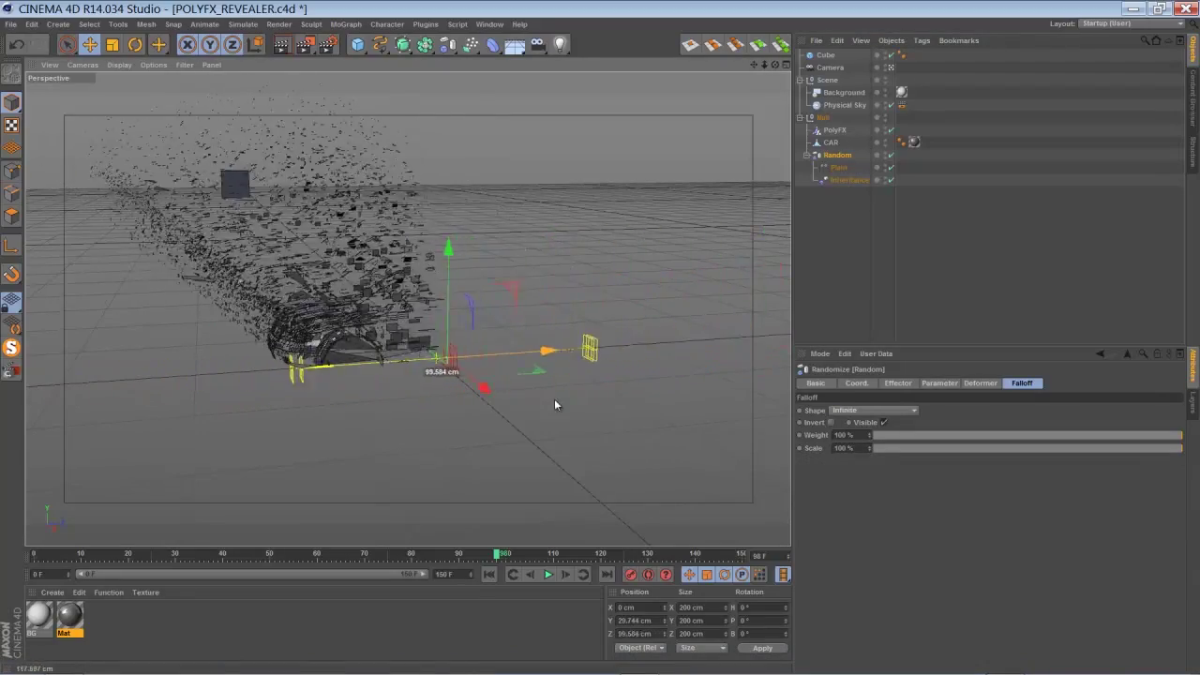
click(891, 56)
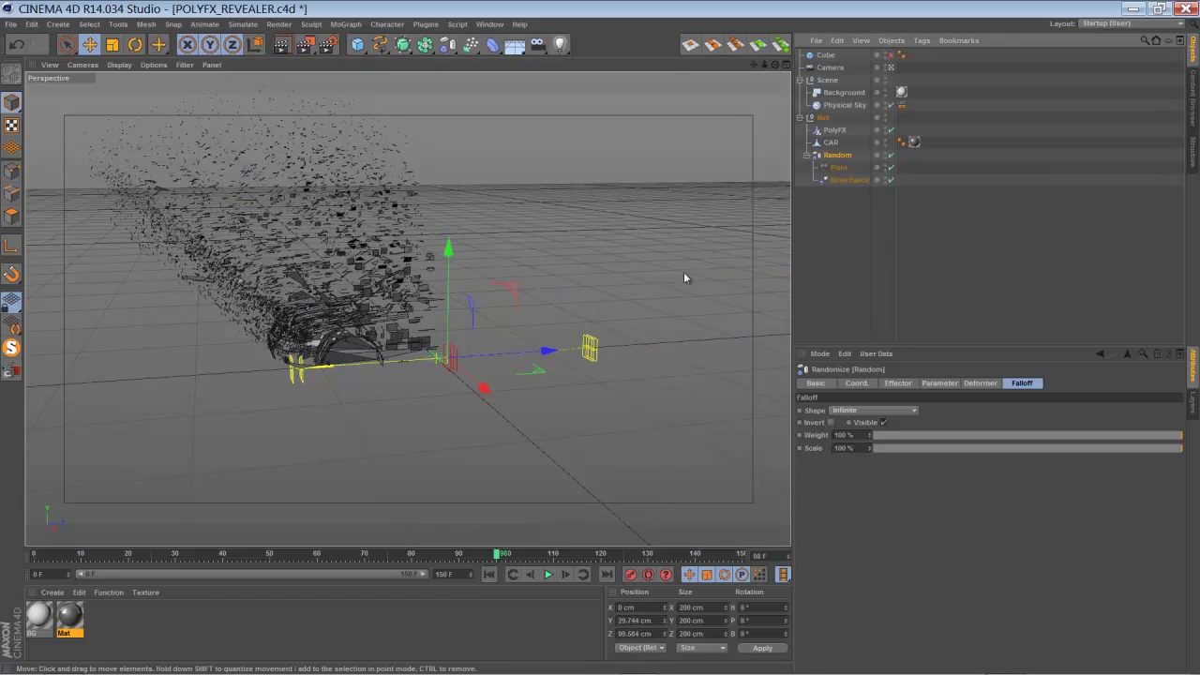
drag(545, 352, 285, 511)
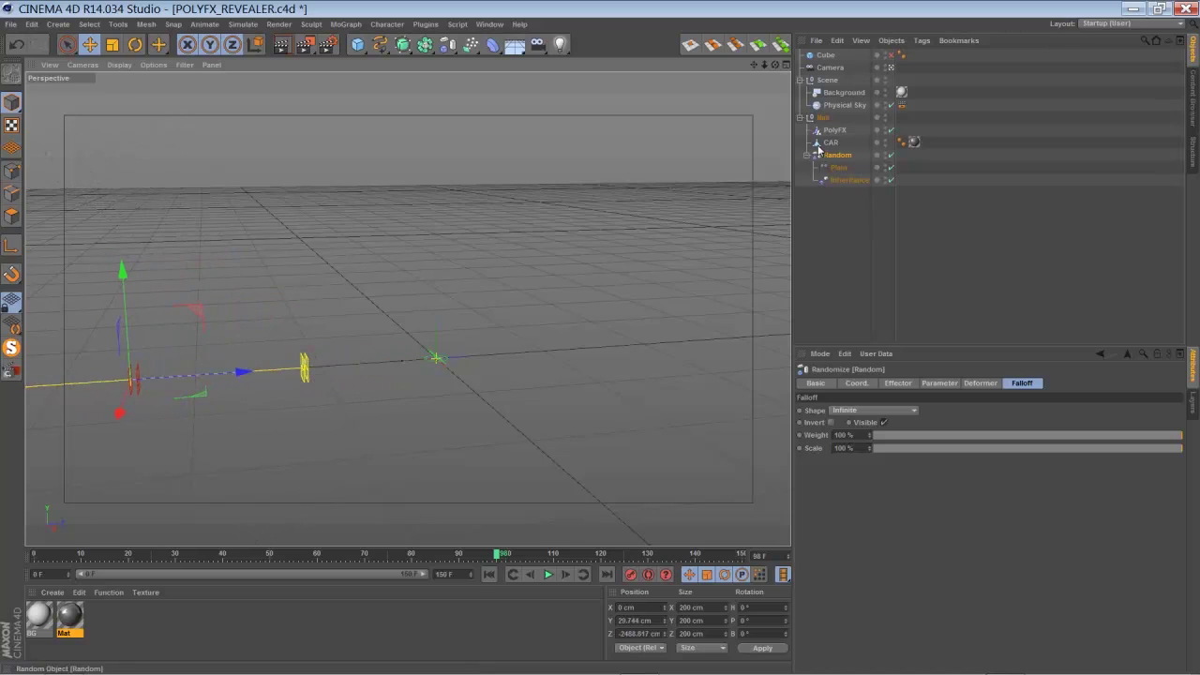
click(847, 384)
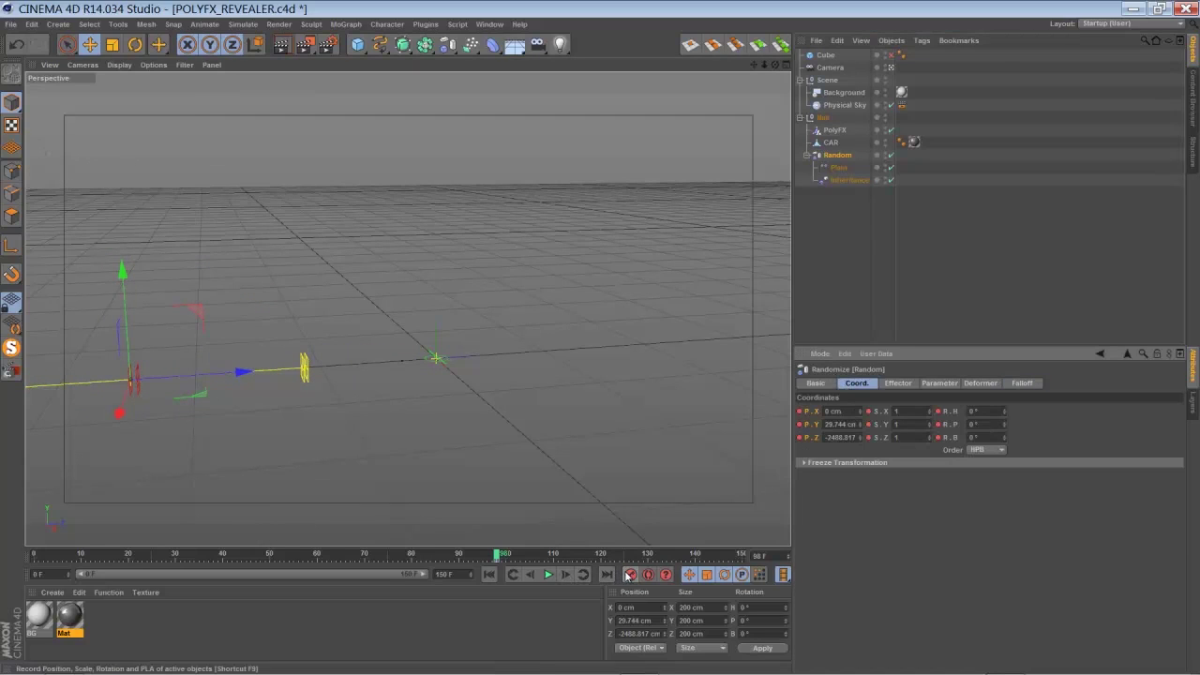
Keyframe the Random effector from the start to Z 4113.872 cm at frame 150, then play back.
click(496, 561)
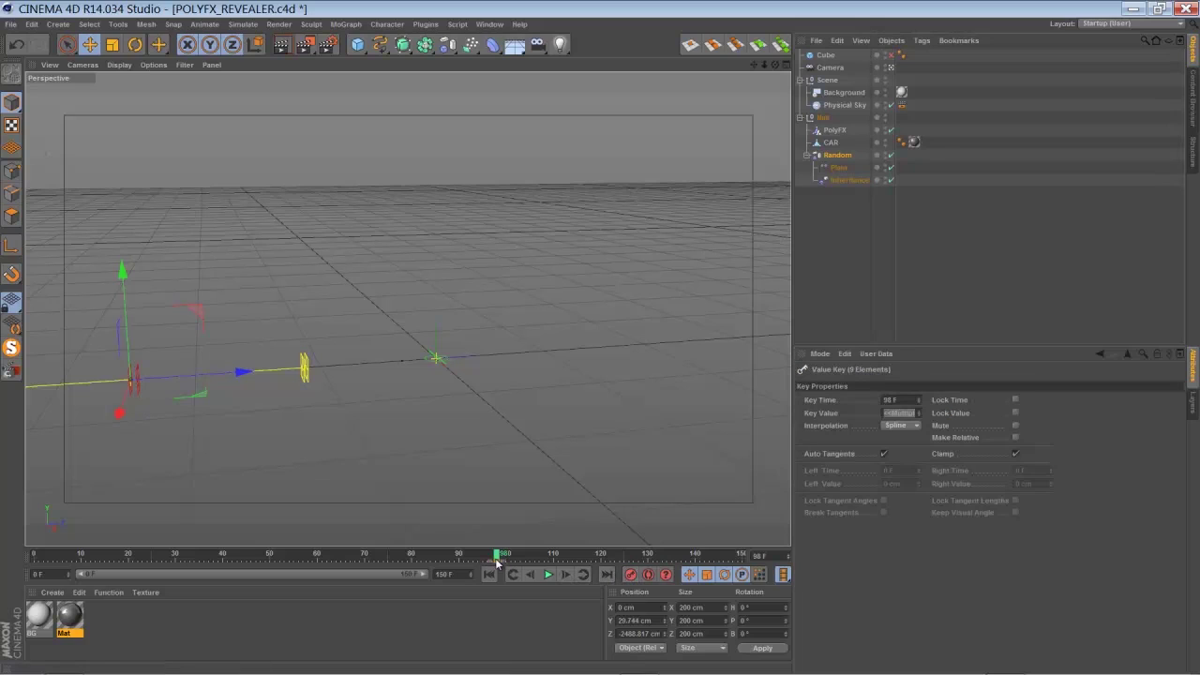
drag(36, 565, 33, 566)
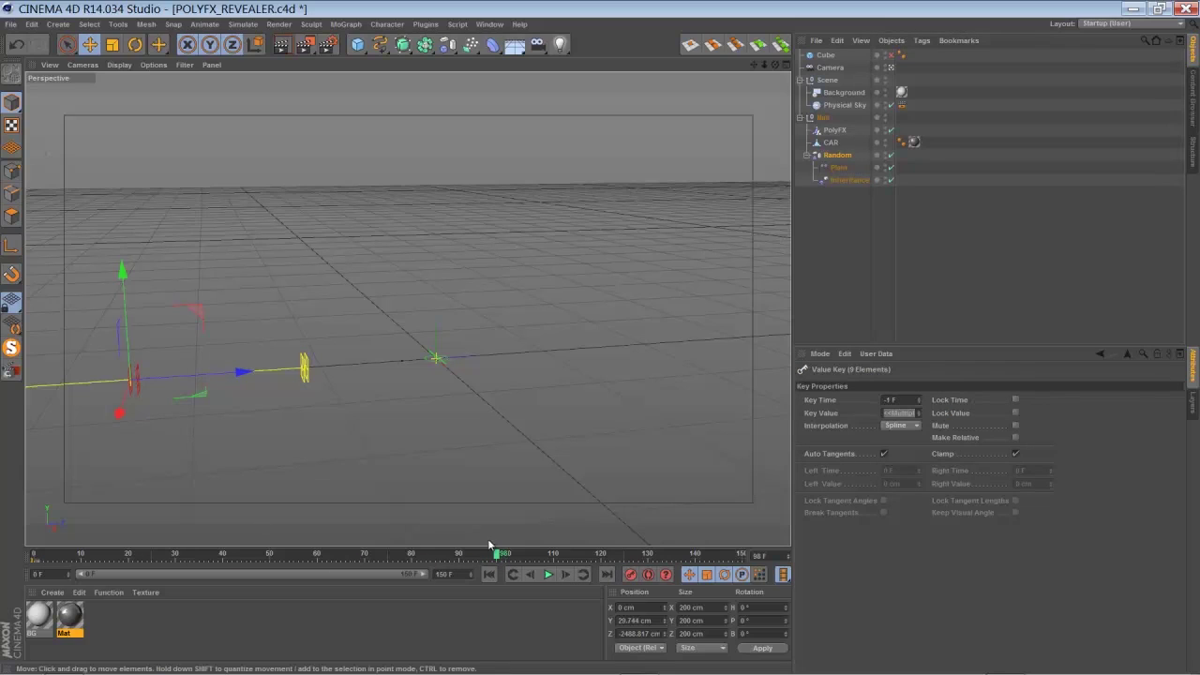
click(748, 560)
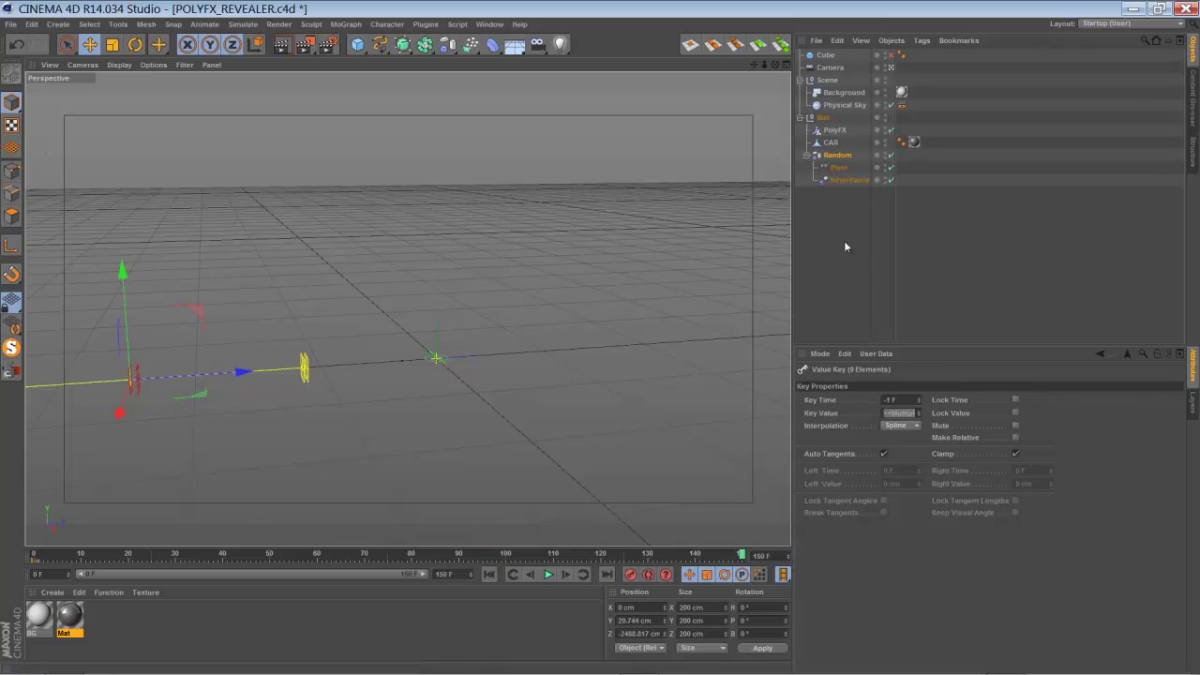
click(828, 156)
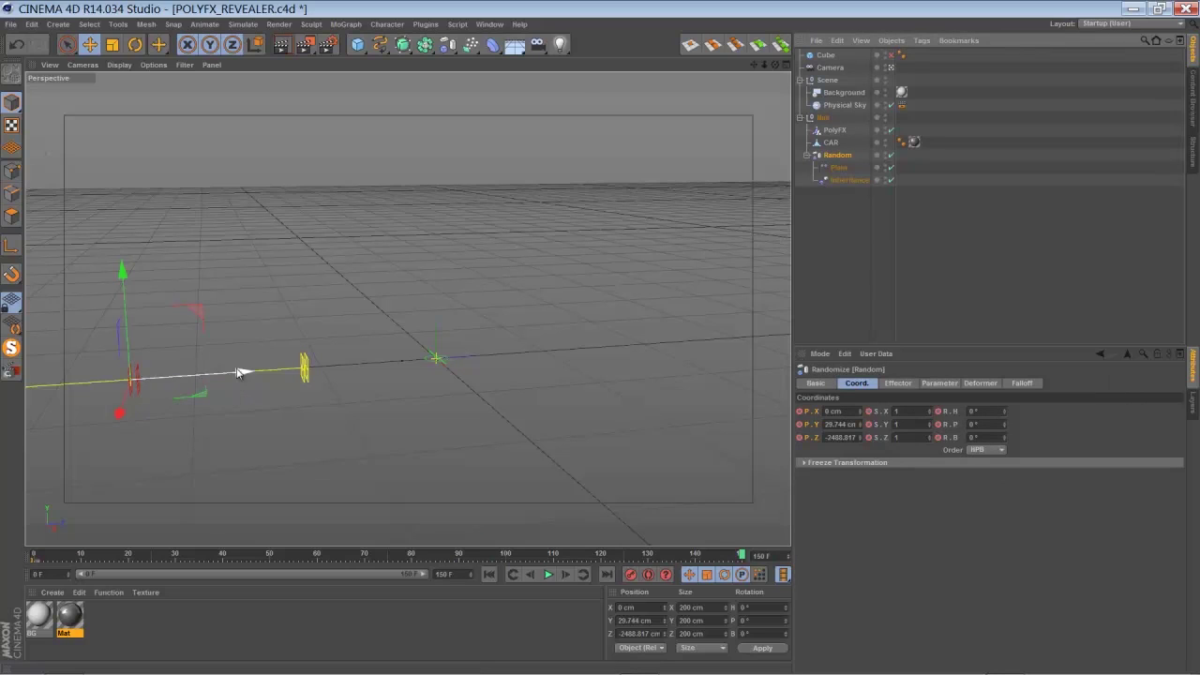
drag(242, 371, 601, 337)
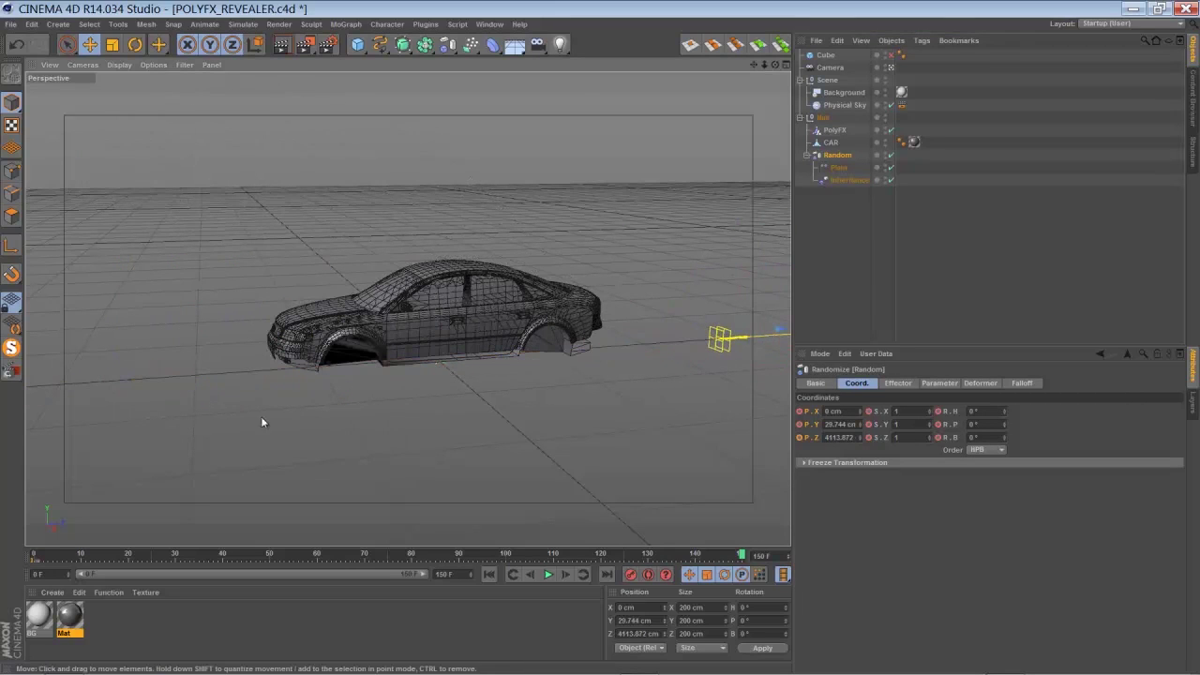
click(631, 575)
click(488, 574)
click(548, 573)
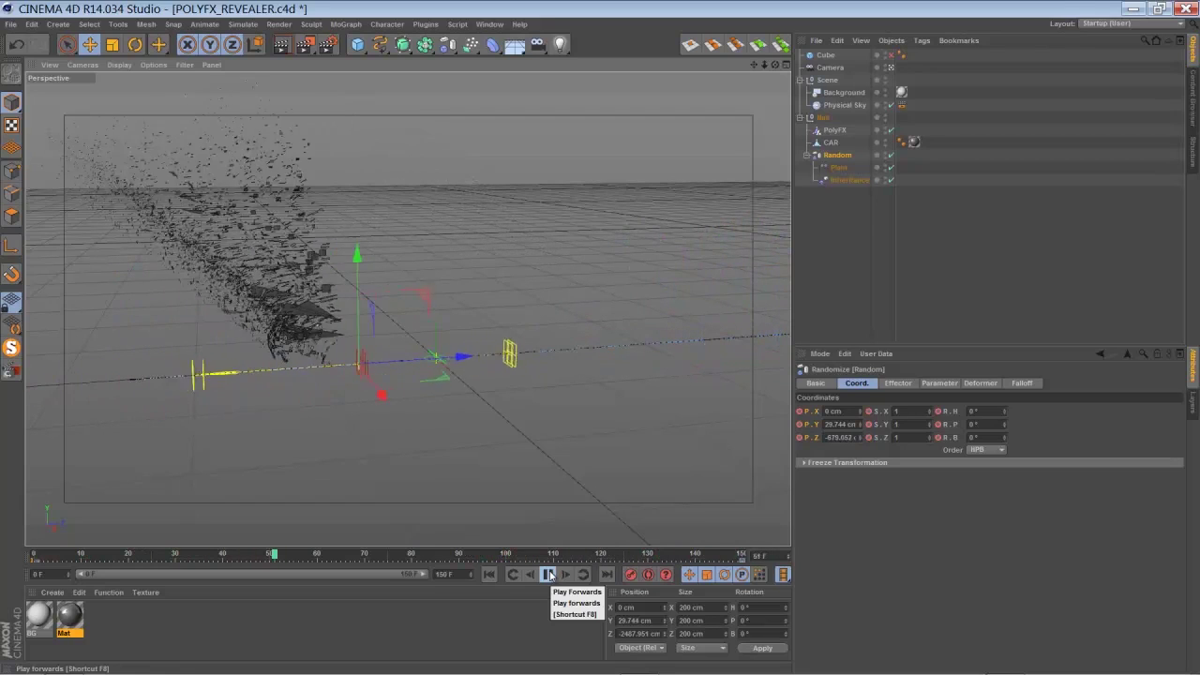
Stop playback and lower the Inheritance effector's falloff to about 46%.
click(549, 574)
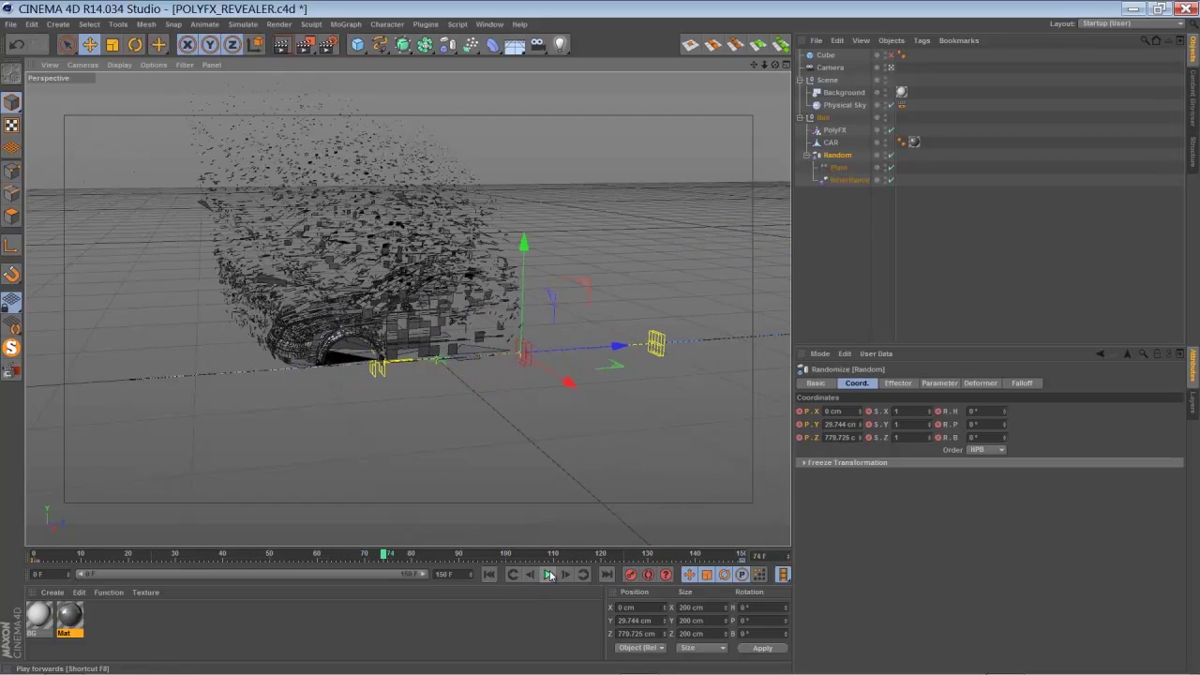
click(848, 180)
click(1020, 383)
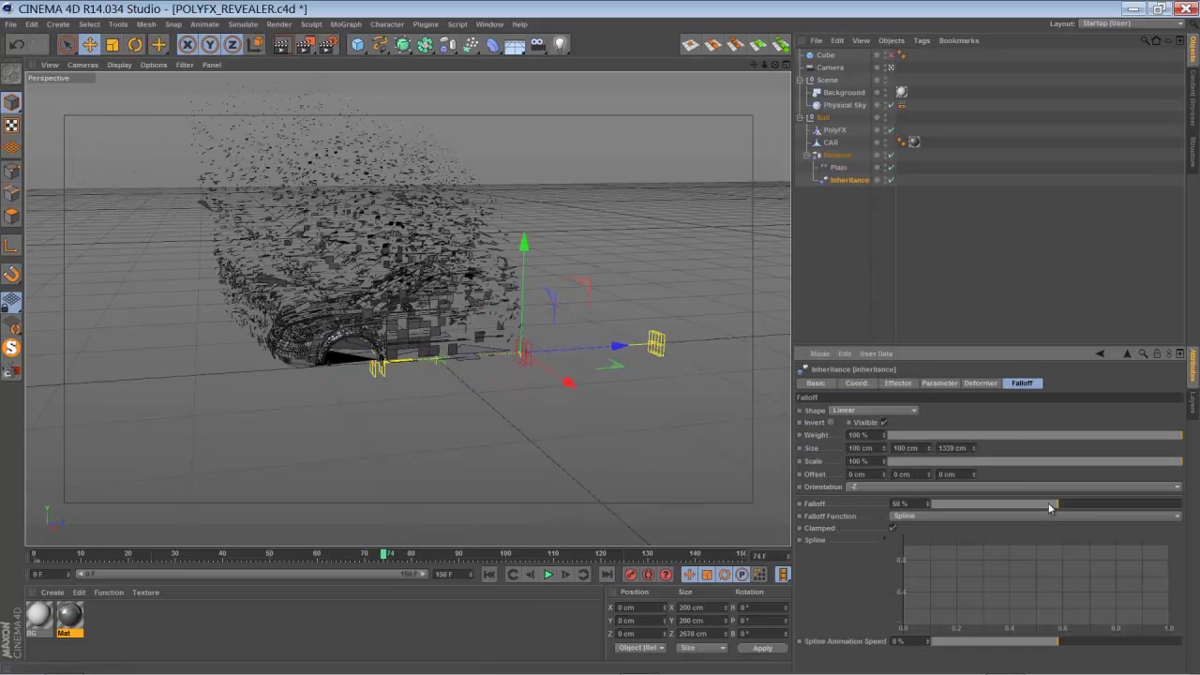
mouse_move(1049, 508)
mouse_down()
mouse_move(1122, 507)
mouse_move(1033, 523)
mouse_up()
Set the Plain effector's falloff to about 45% with a Square spline preset.
click(838, 167)
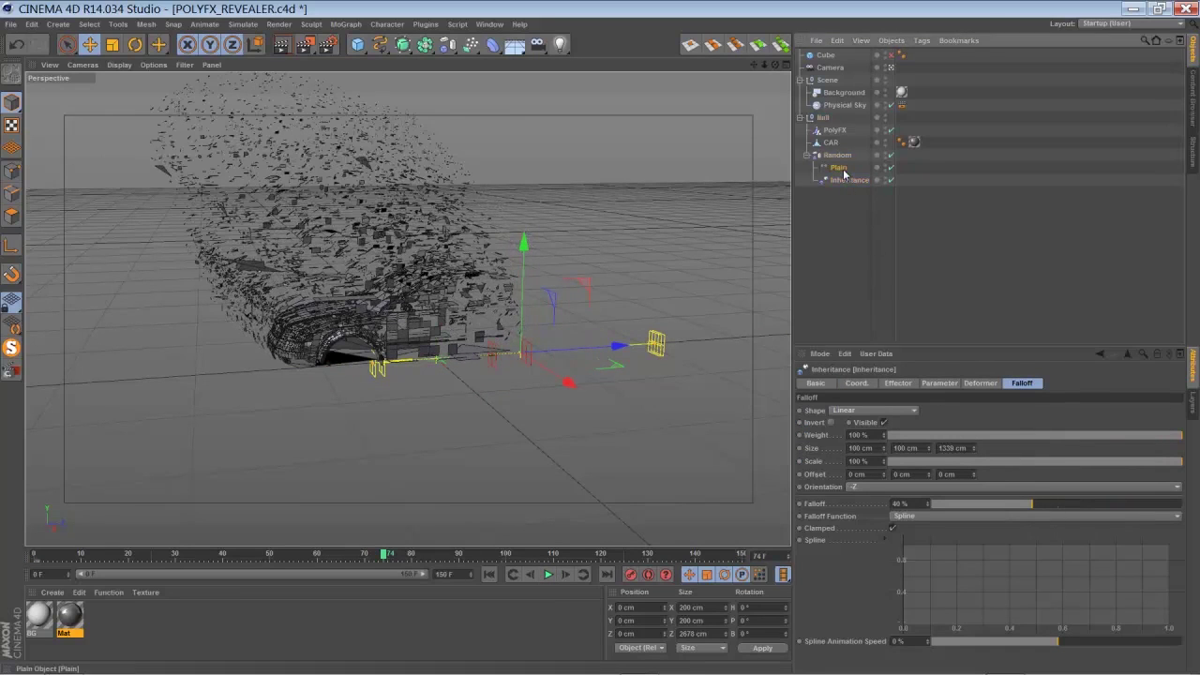
click(1040, 506)
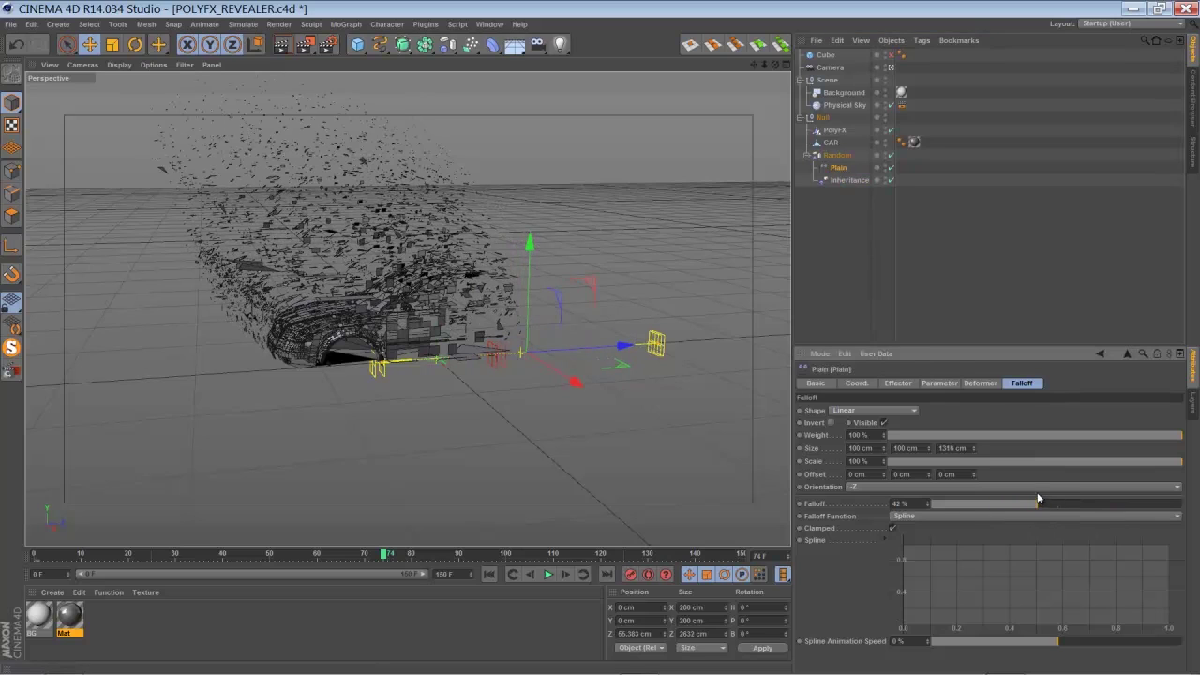
right_click(938, 567)
mouse_move(997, 587)
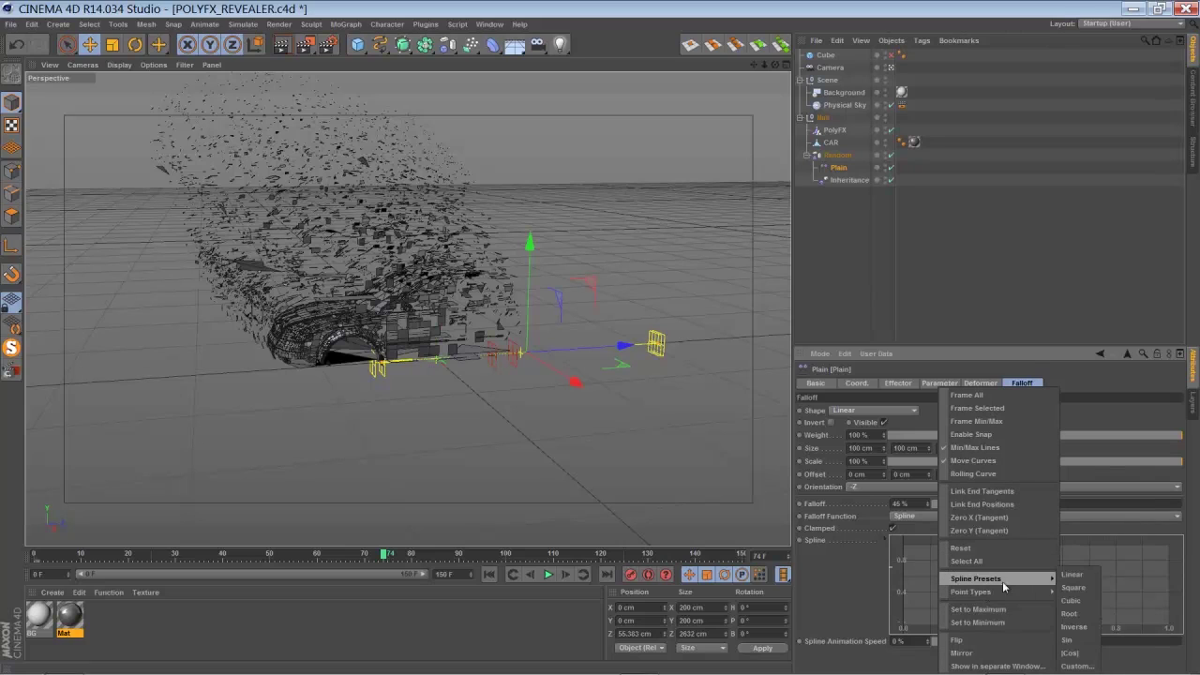
click(1079, 589)
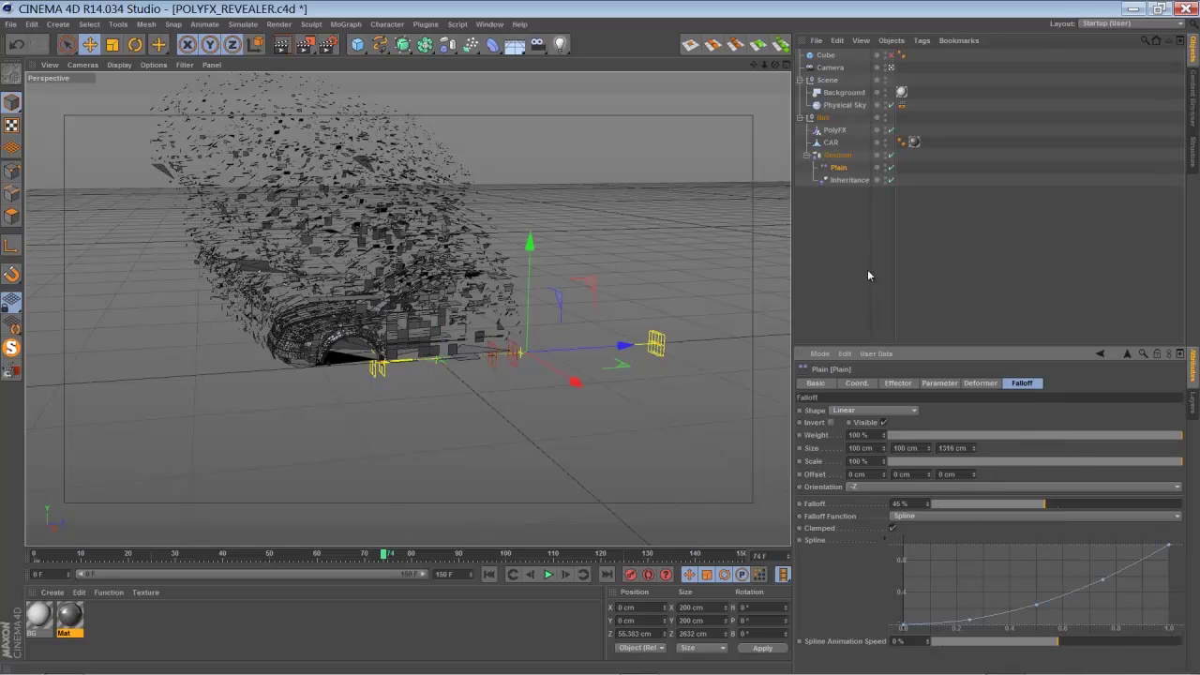
click(846, 170)
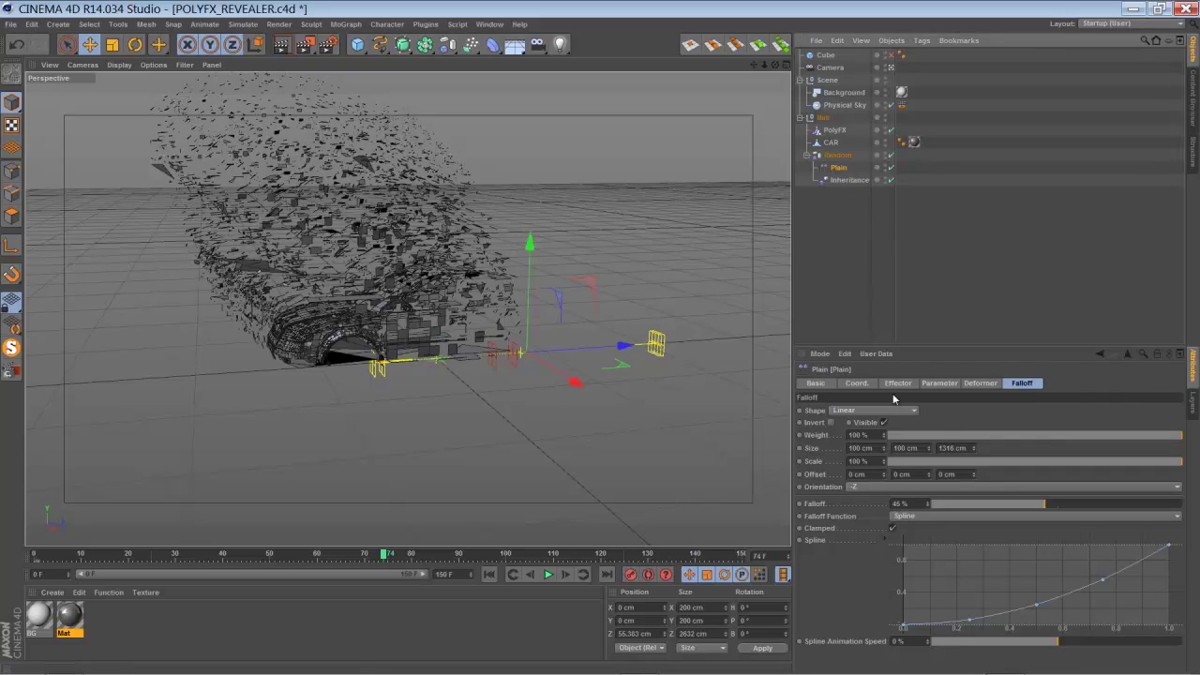
click(940, 384)
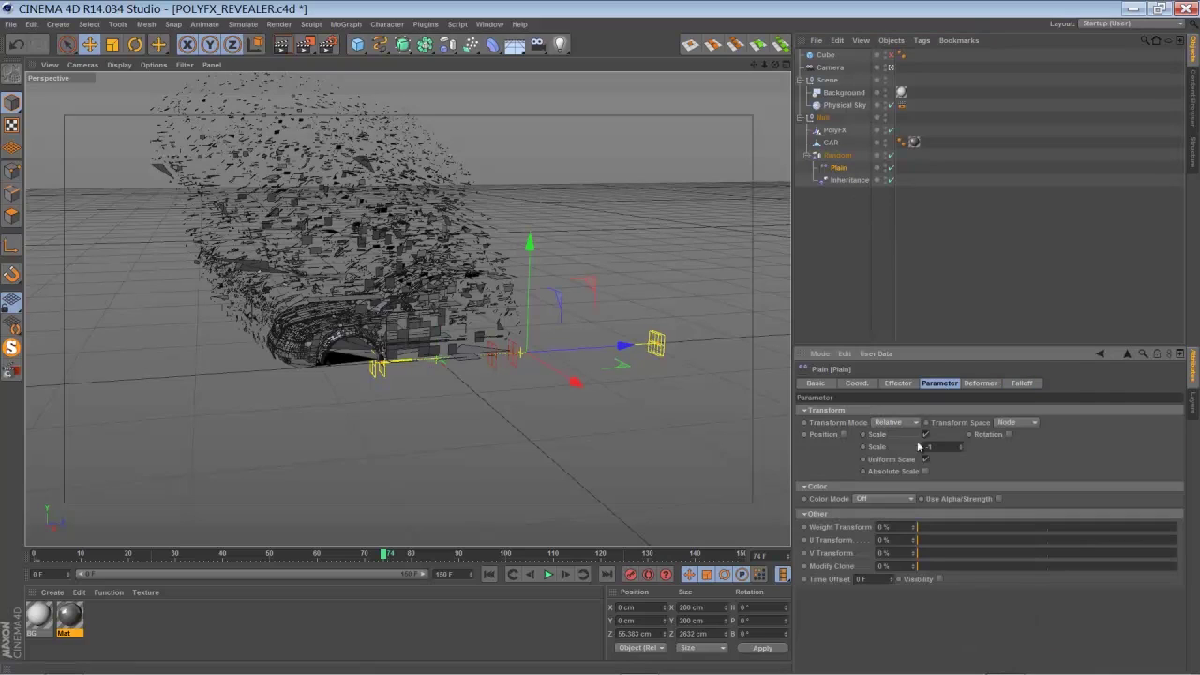
Enable Plain effector rotation at H 360°, P 180°, B 360° and scrub to preview the spinning fragments.
click(1009, 434)
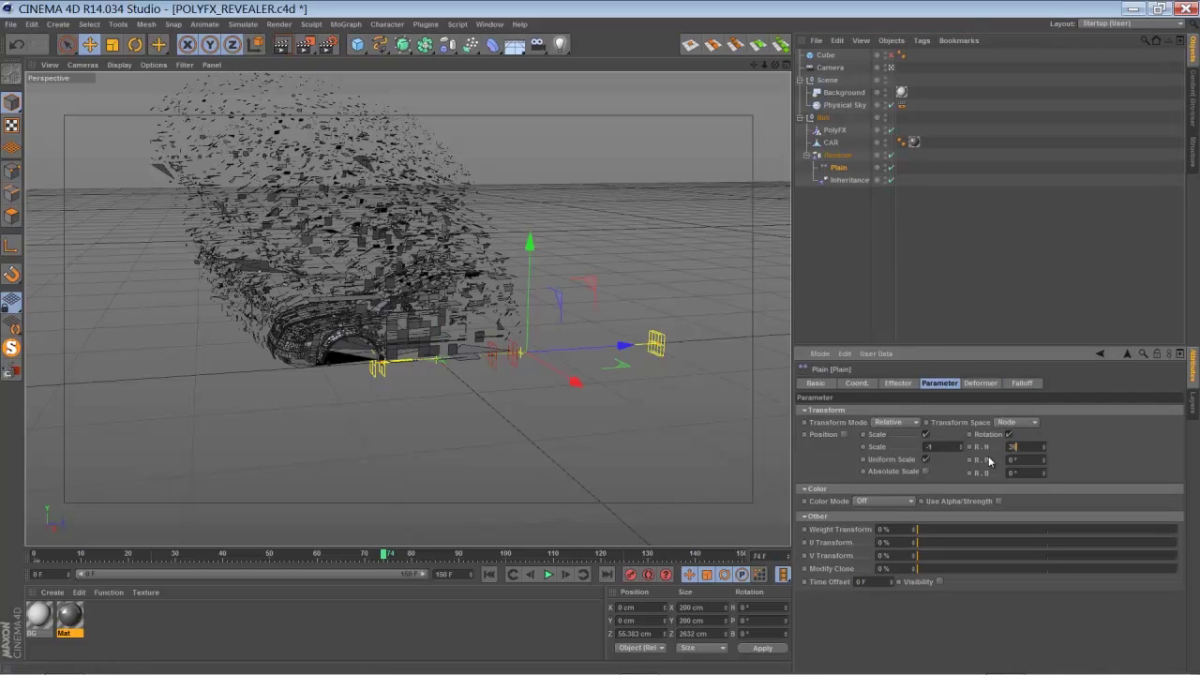
click(1021, 460)
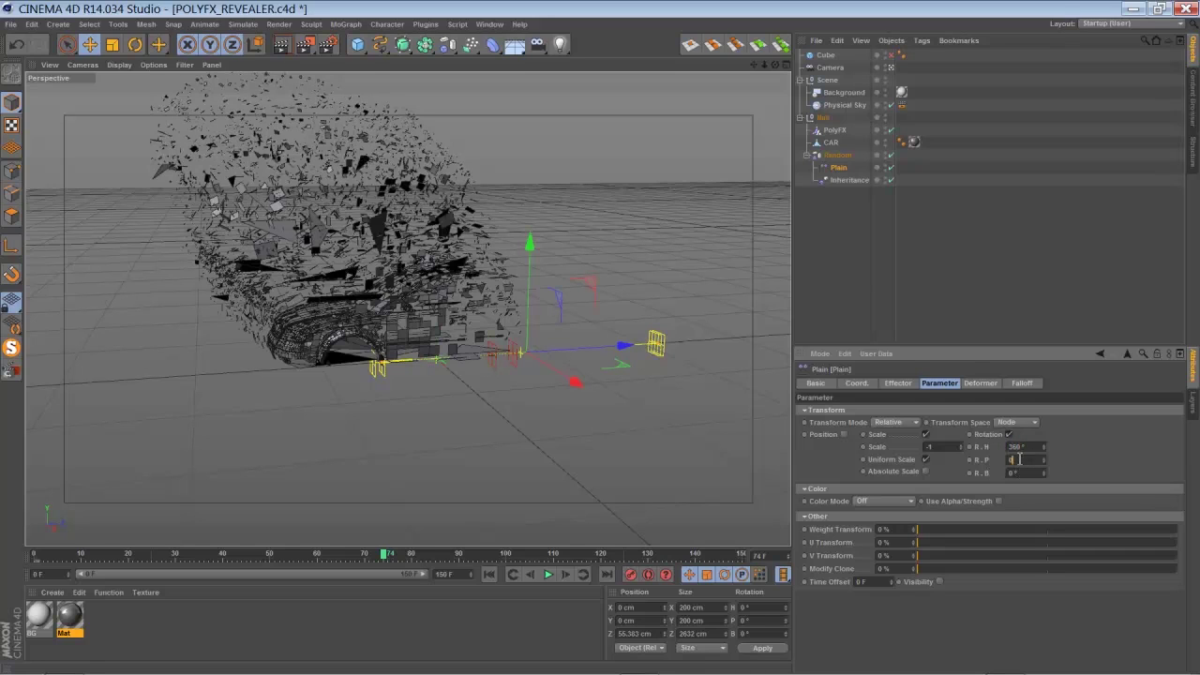
key(Return)
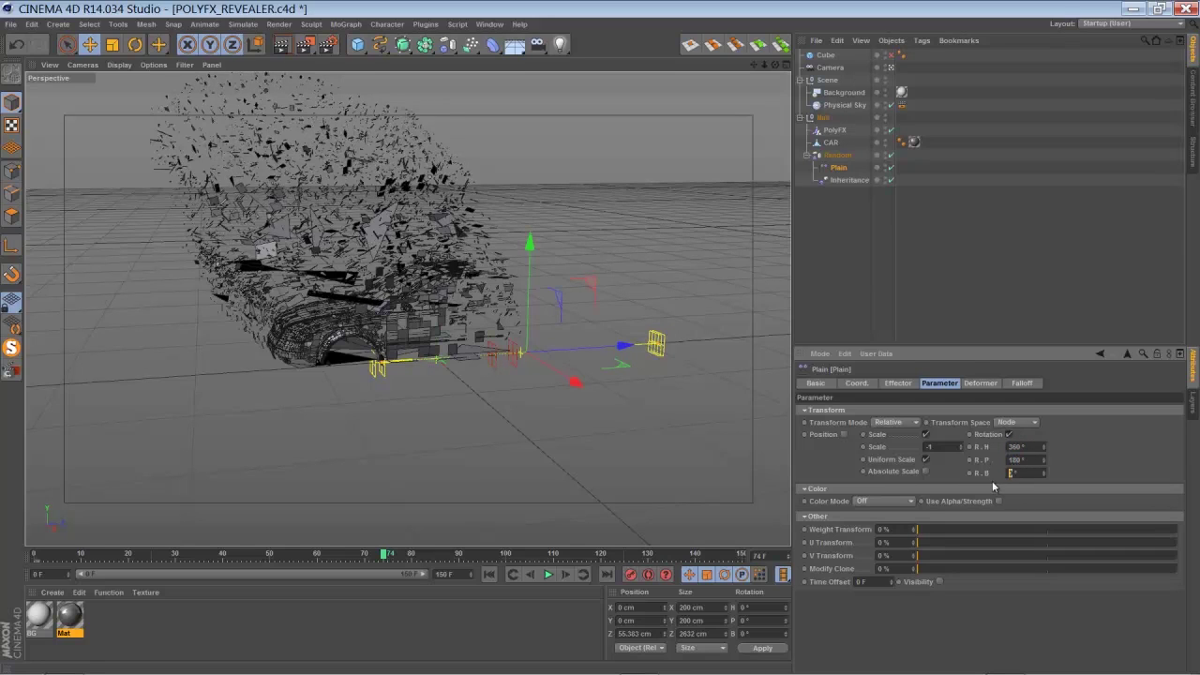
click(1060, 462)
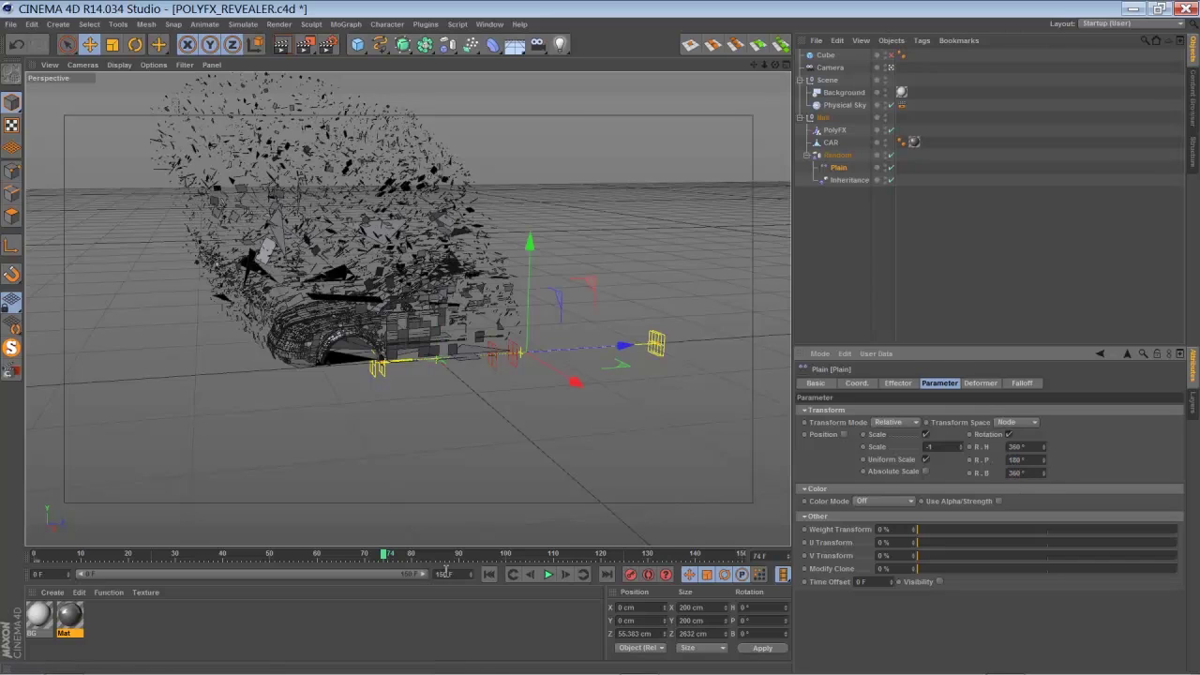
drag(393, 560, 457, 554)
click(837, 155)
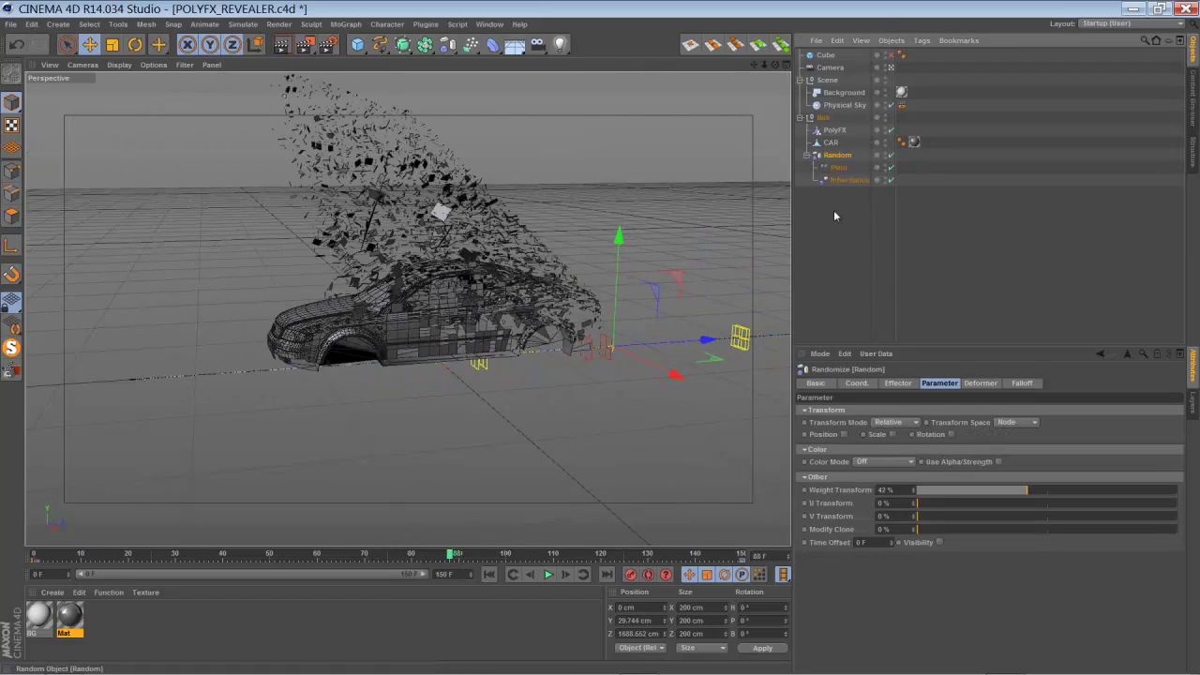
Switch Random to Noise mode with Indexed on and 50% animation speed, then replay from the start.
click(895, 385)
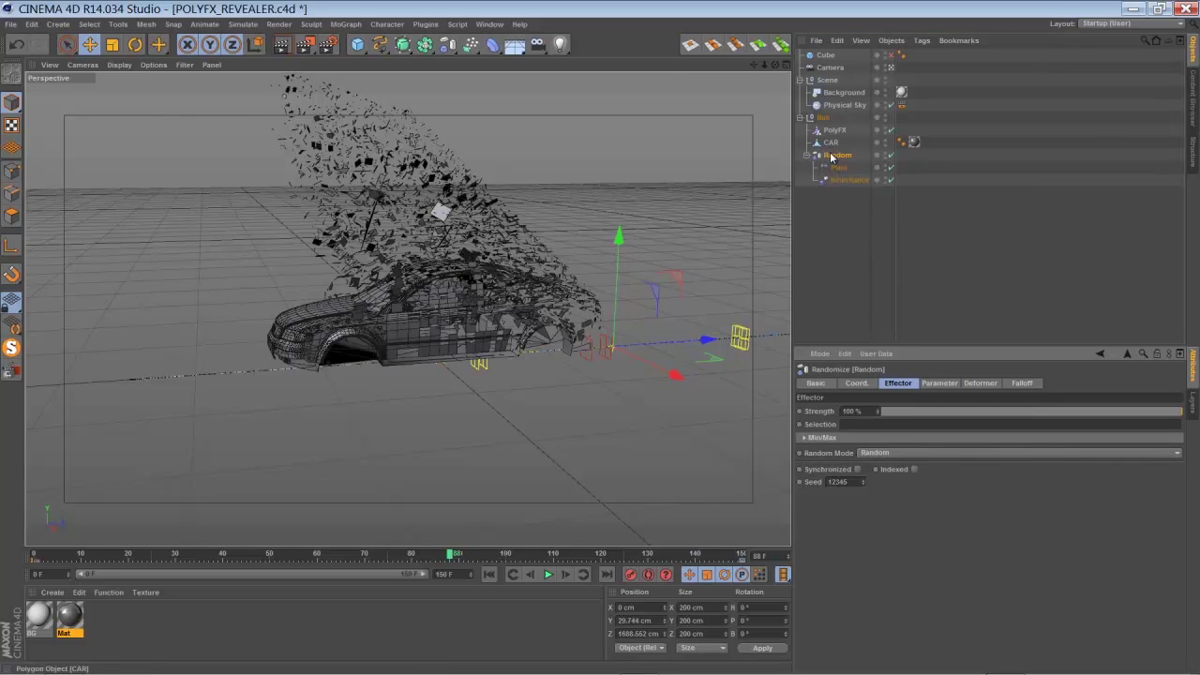
click(886, 454)
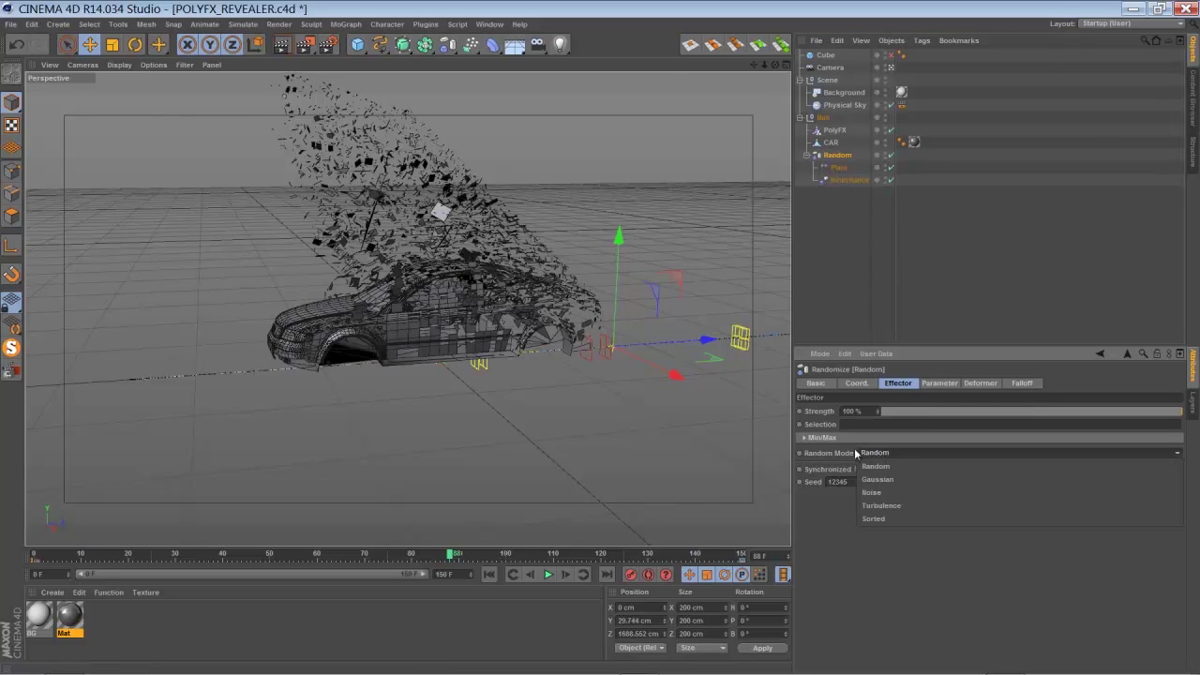
click(877, 492)
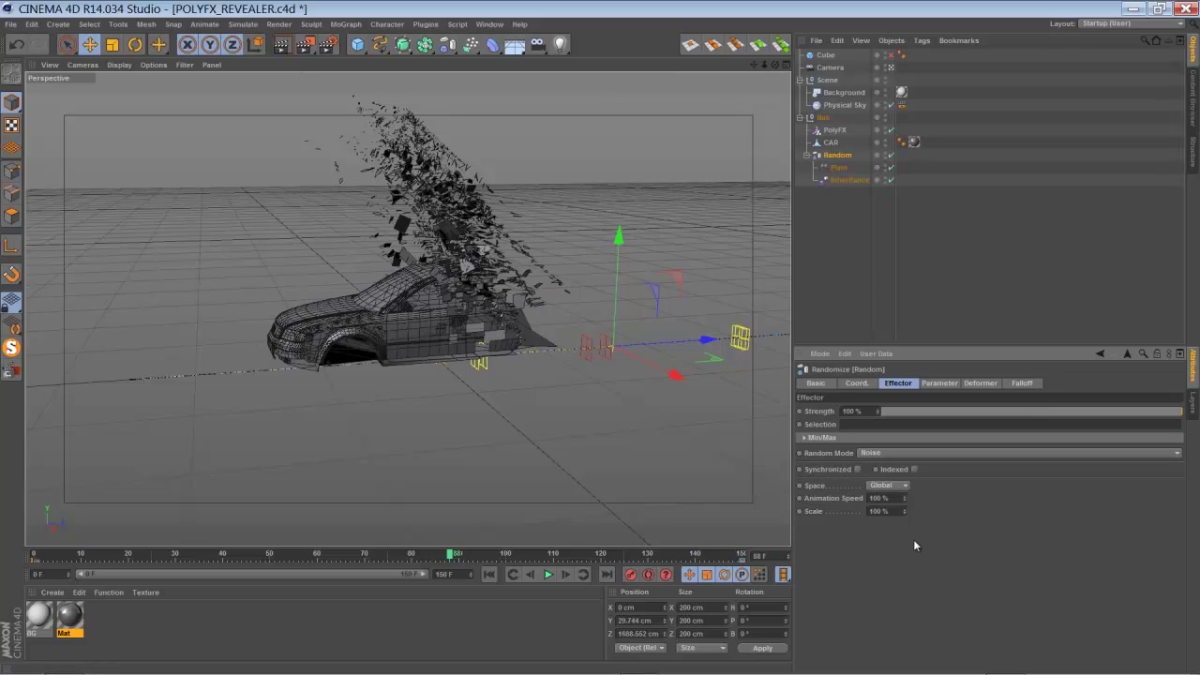
click(915, 470)
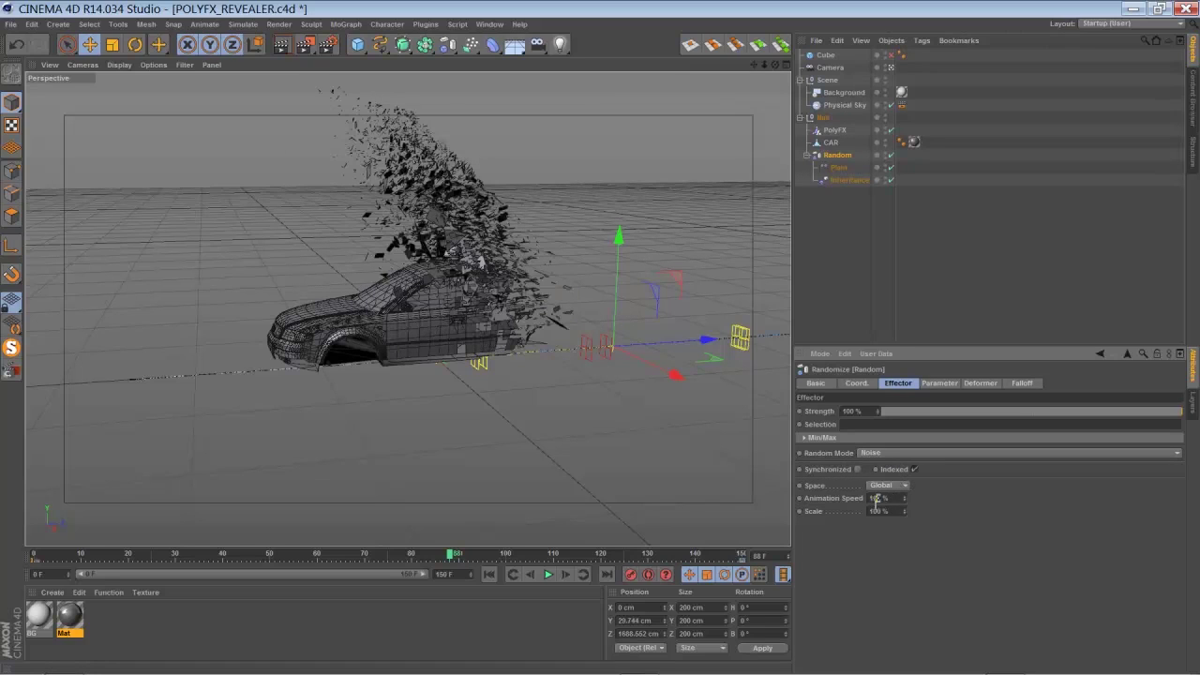
text(50)
key(Return)
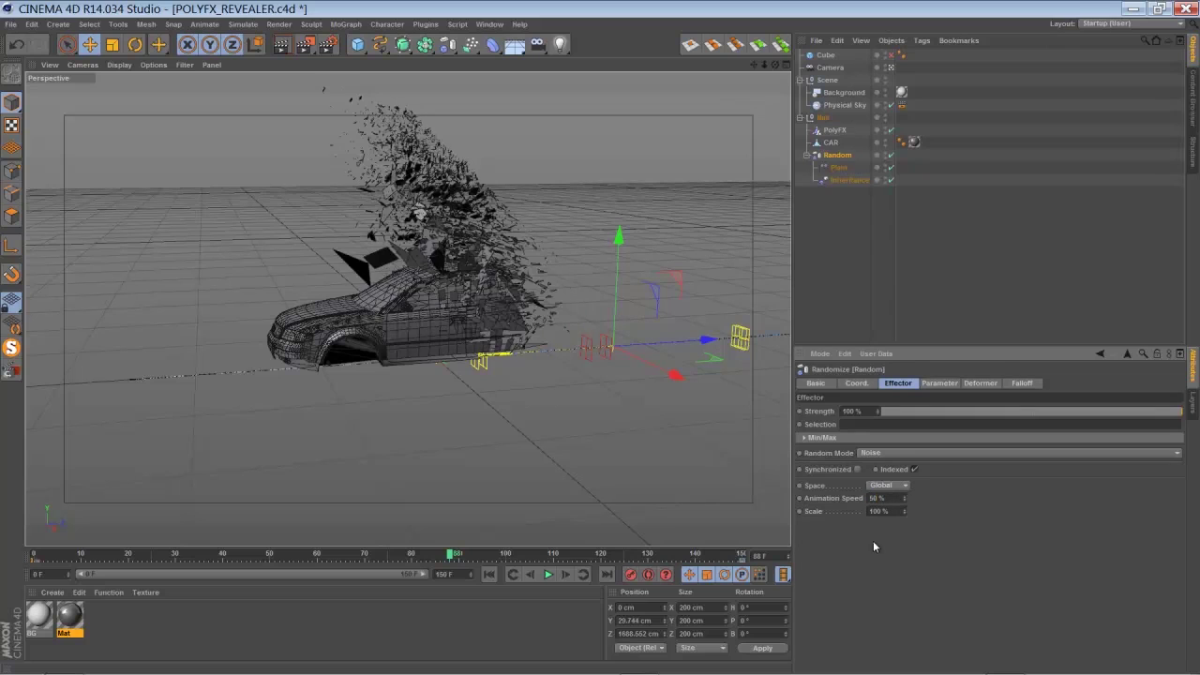
click(489, 574)
click(548, 574)
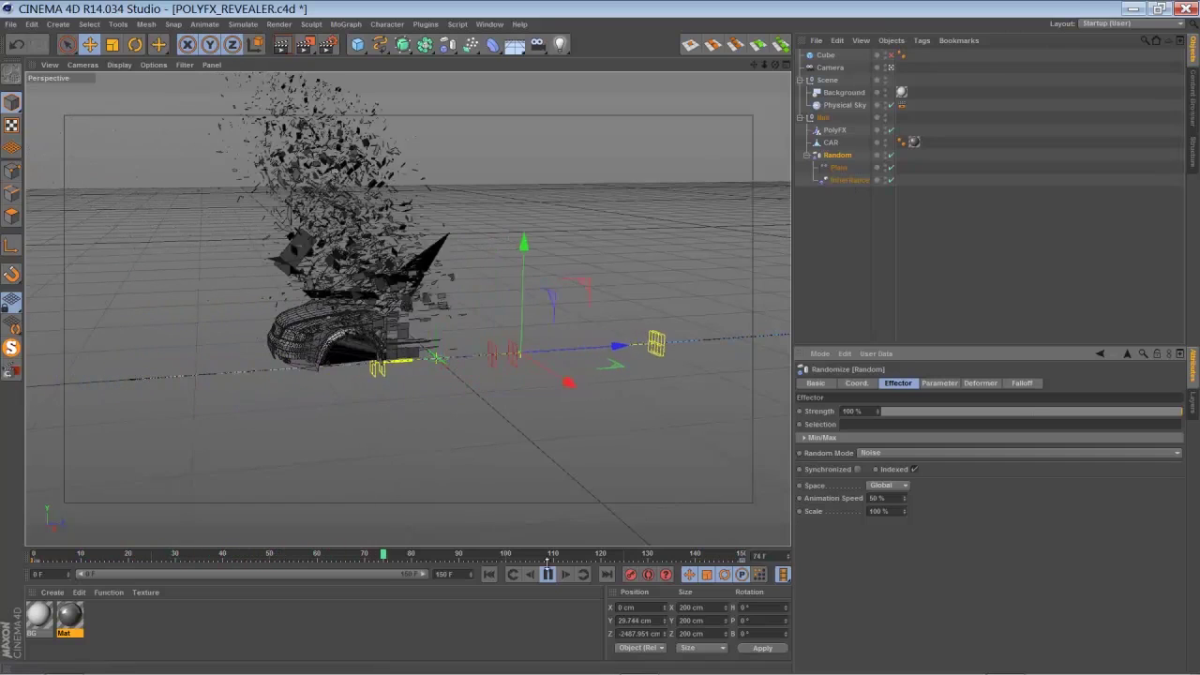
Pause playback at frame 107 and select the CAR object.
click(548, 574)
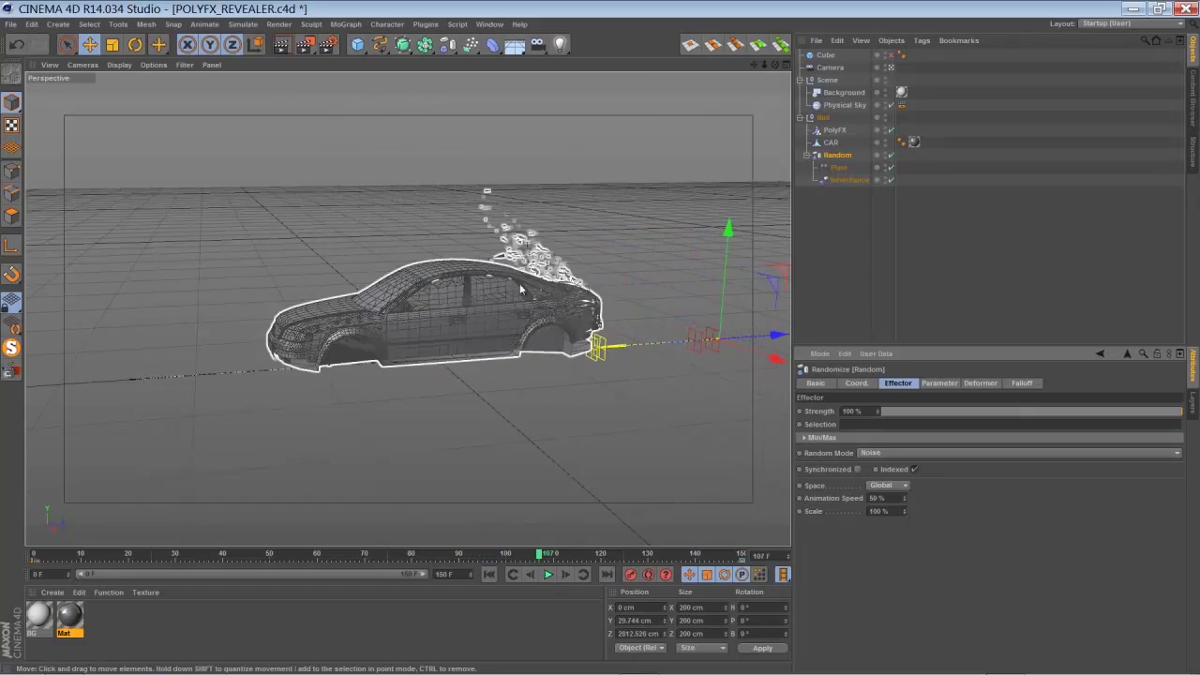
click(831, 143)
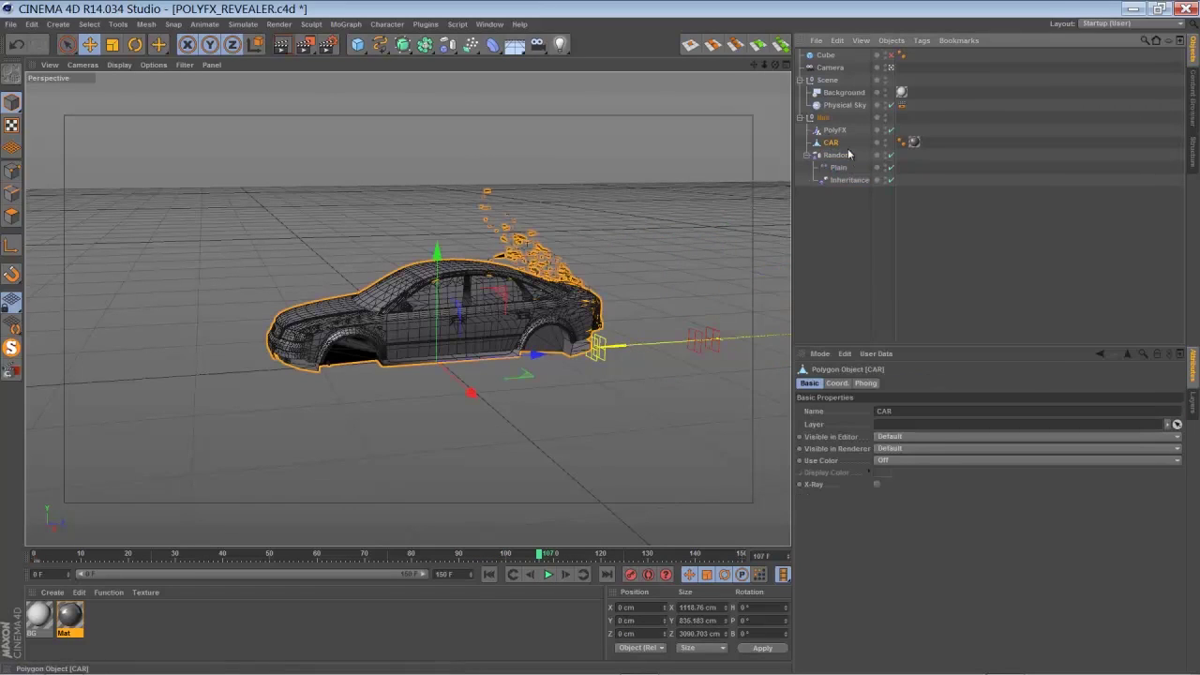